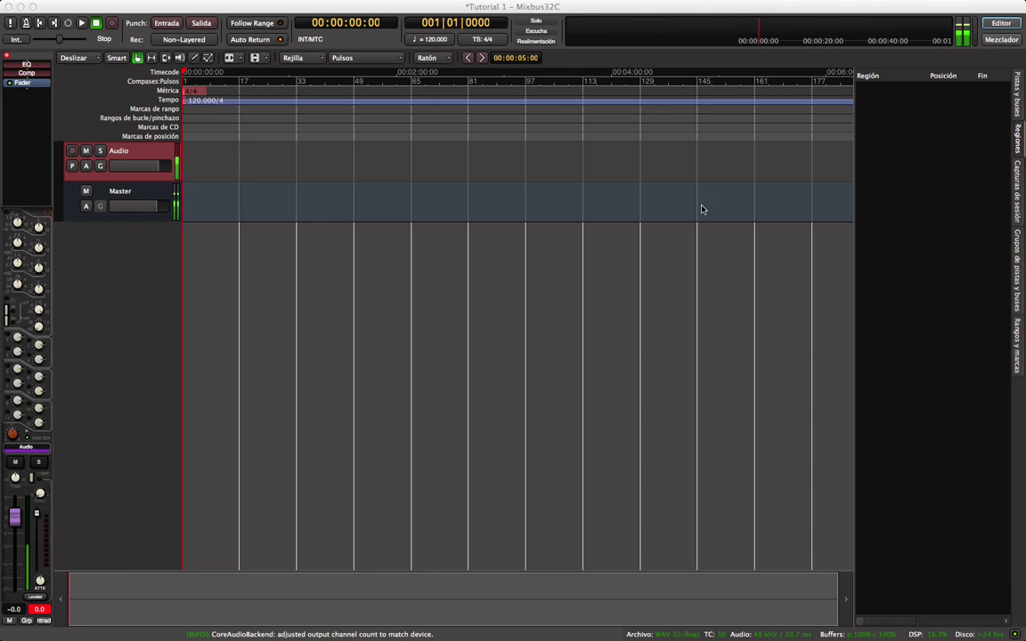
Arm the Audio track for recording and reset its peak meter
{"action": "left_click", "coordinate": [73, 150]}
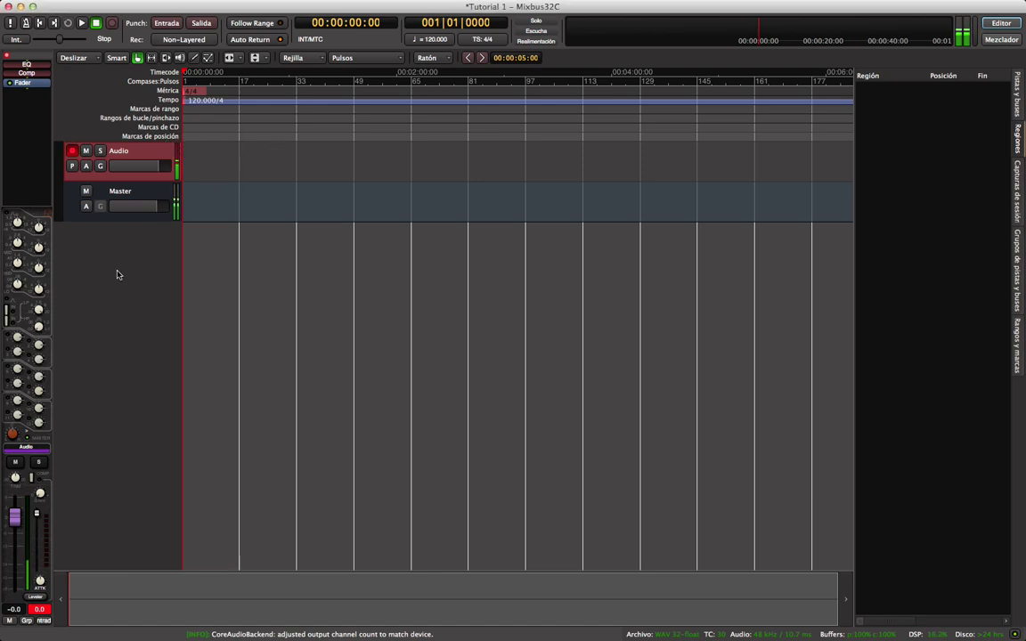
{"action": "left_click", "coordinate": [42, 611]}
{"action": "key", "text": "shift+b"}
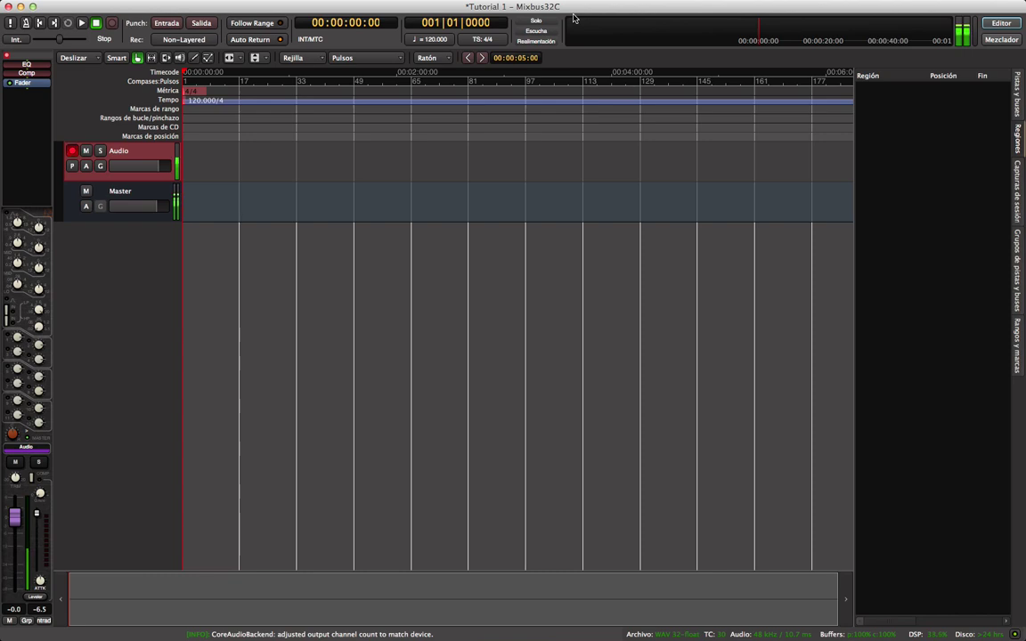
Increase the height of the Audio and Master tracks in the editor
{"action": "left_click_drag", "start_coordinate": [140, 182], "coordinate": [139, 316]}
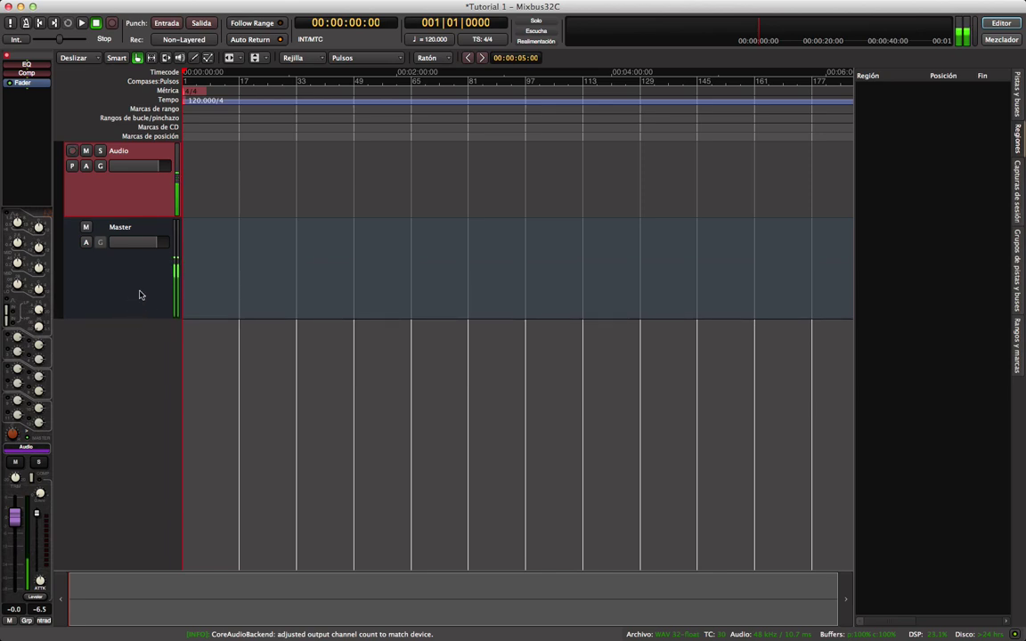
{"action": "left_click_drag", "start_coordinate": [146, 217], "coordinate": [149, 256]}
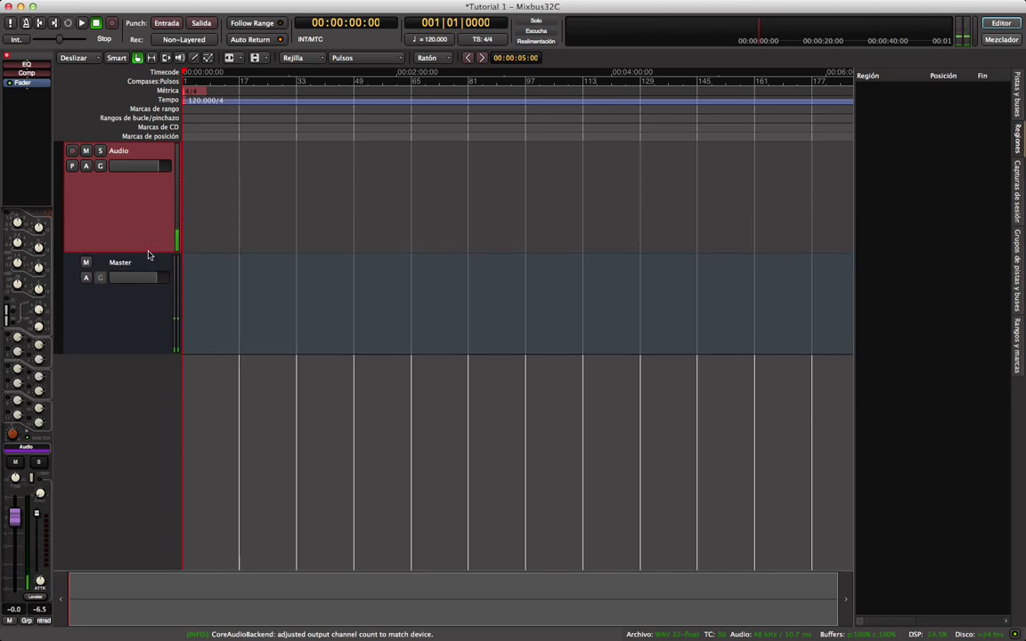
{"action": "left_click_drag", "start_coordinate": [140, 352], "coordinate": [139, 356]}
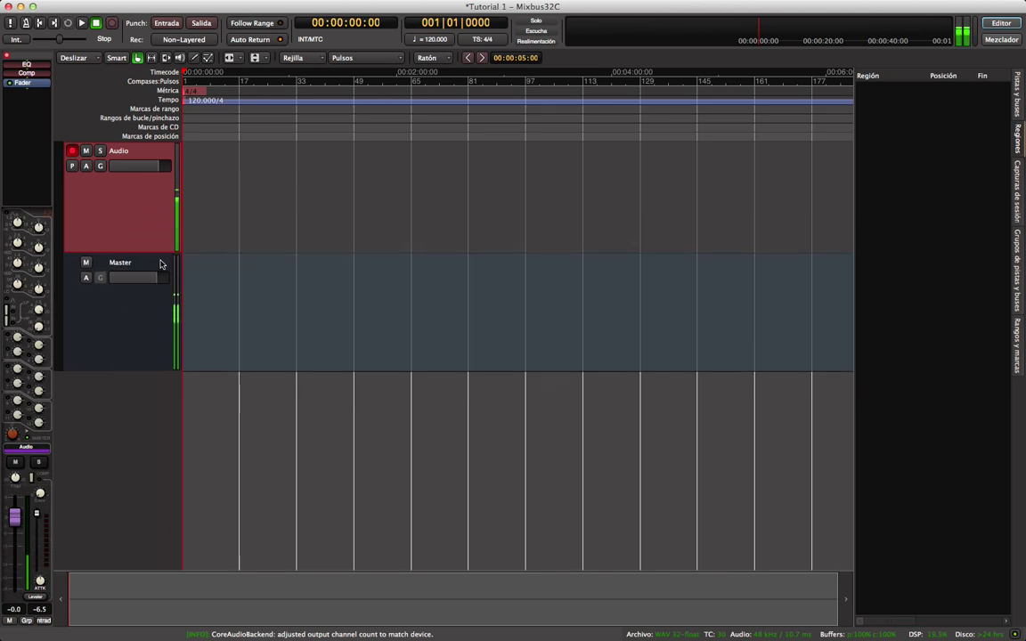
{"action": "left_click_drag", "start_coordinate": [147, 253], "coordinate": [153, 272]}
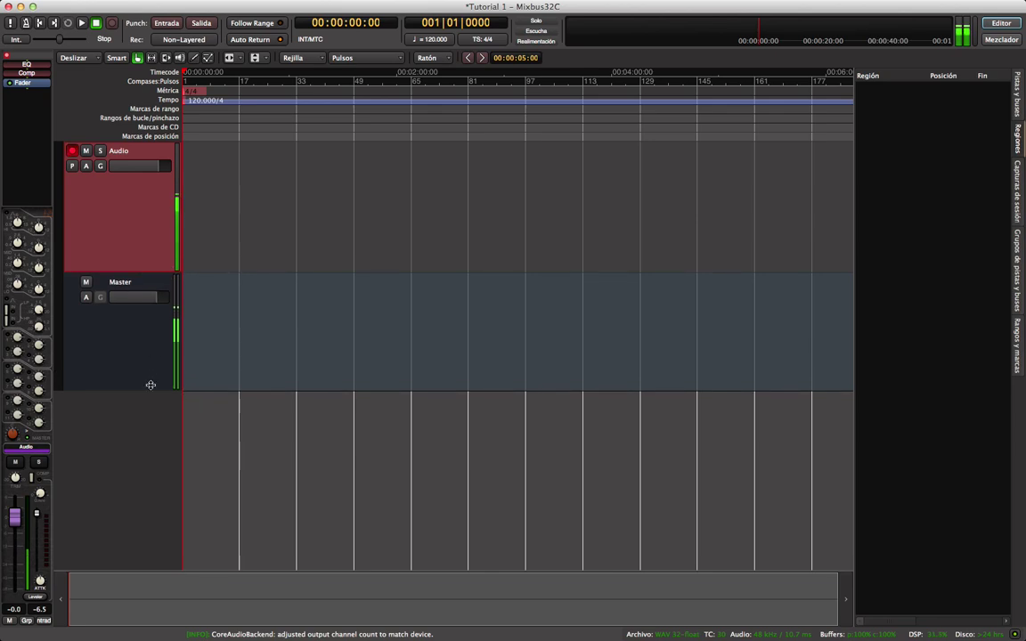
{"action": "left_click", "coordinate": [129, 286]}
{"action": "left_click", "coordinate": [128, 247]}
Browse the new plugins by author that are available for the Audio track's processor area
{"action": "right_click", "coordinate": [25, 142]}
{"action": "mouse_move", "coordinate": [69, 144]}
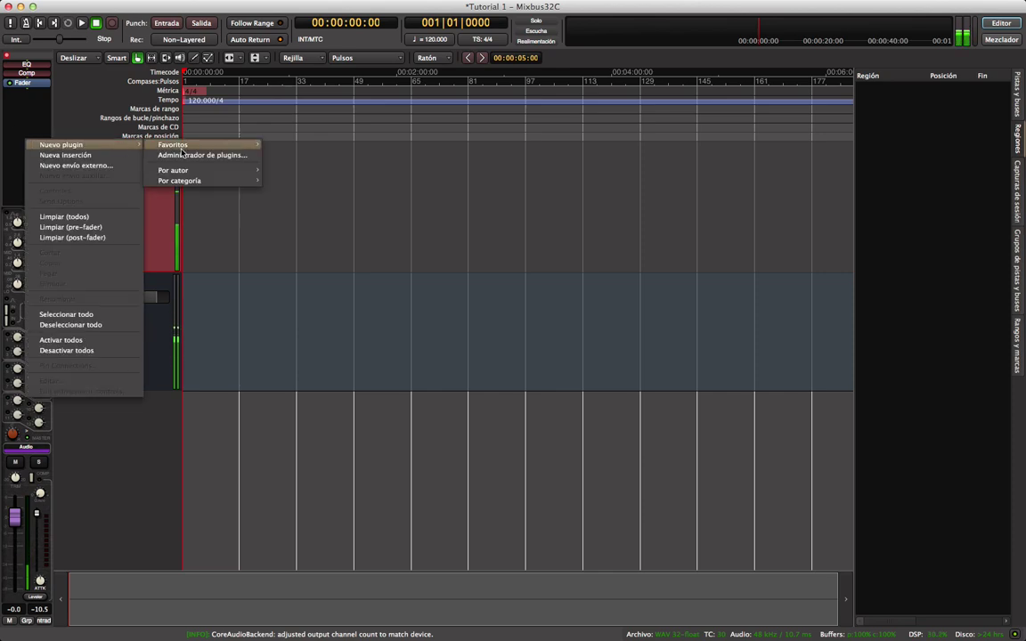
{"action": "mouse_move", "coordinate": [196, 171]}
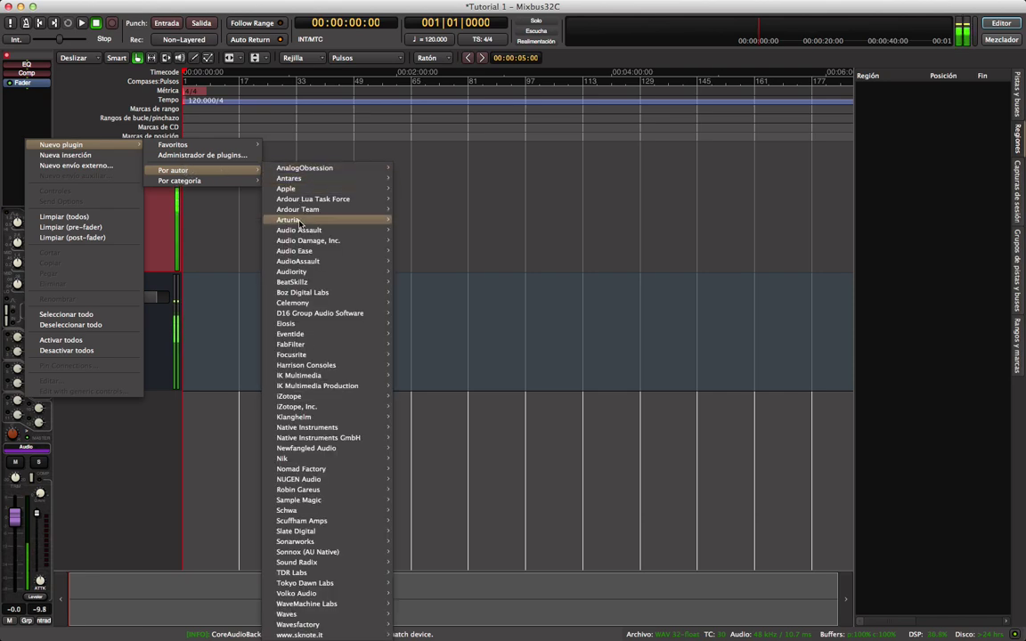
{"action": "mouse_move", "coordinate": [310, 457]}
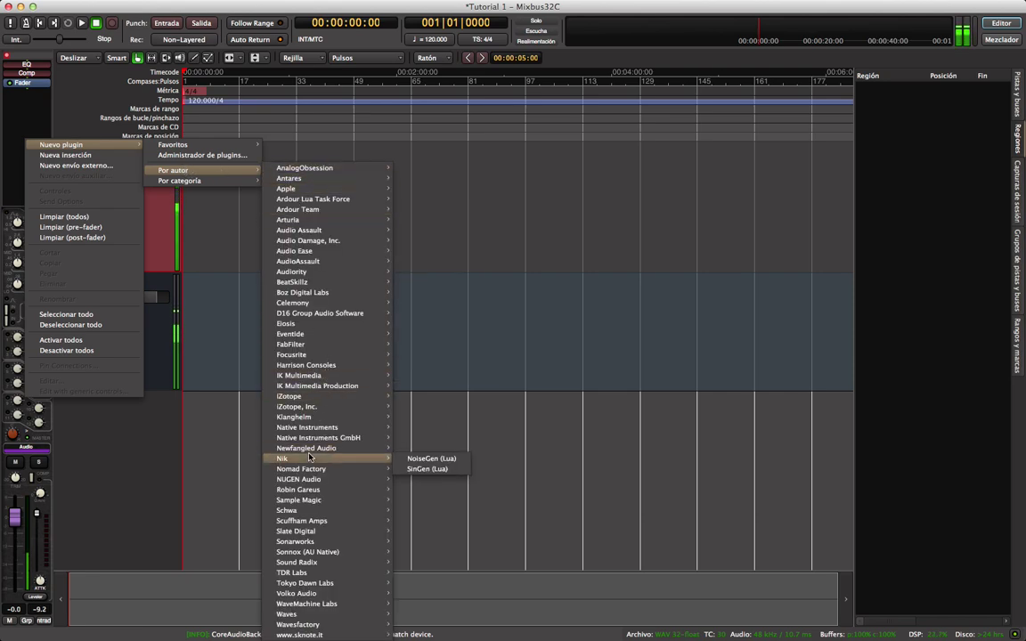
{"action": "mouse_move", "coordinate": [310, 521]}
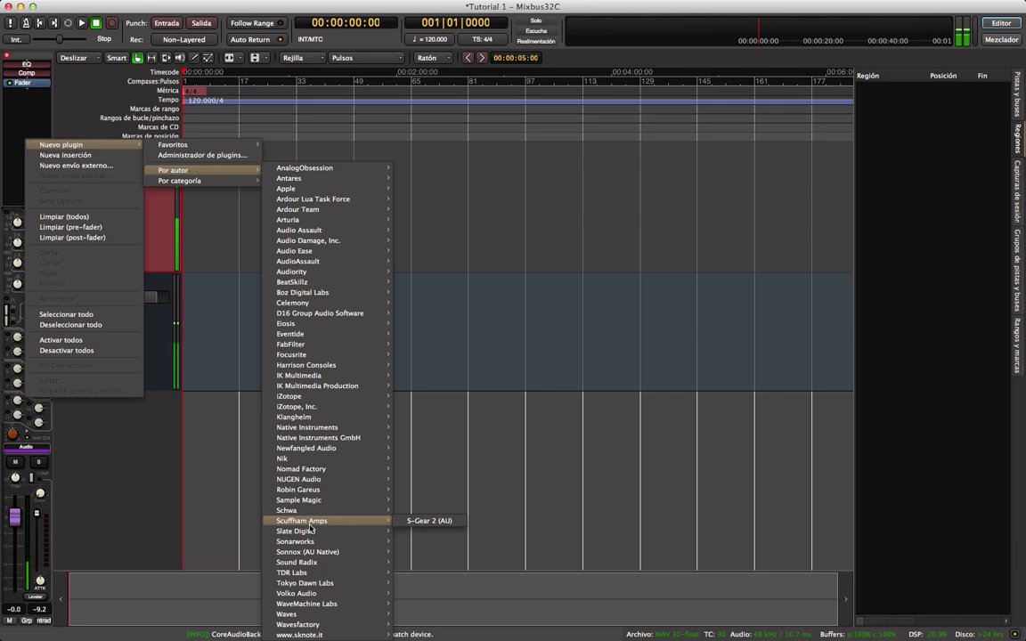
{"action": "mouse_move", "coordinate": [316, 428]}
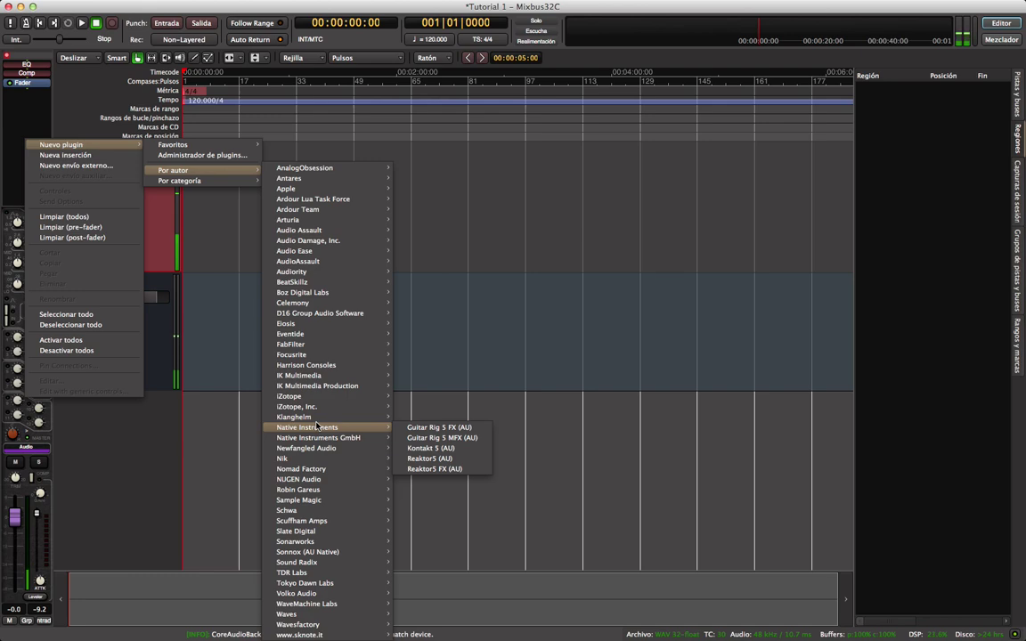
{"action": "left_click", "coordinate": [462, 233]}
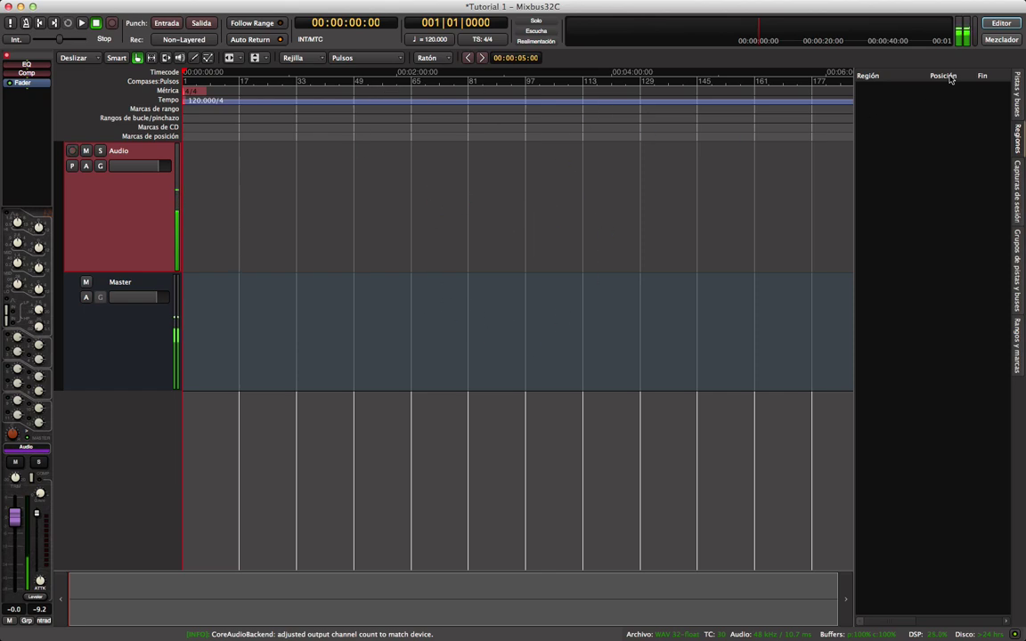
Switch back and forth between the editor and mixer views, ending in the mixer
{"action": "left_click", "coordinate": [1004, 40]}
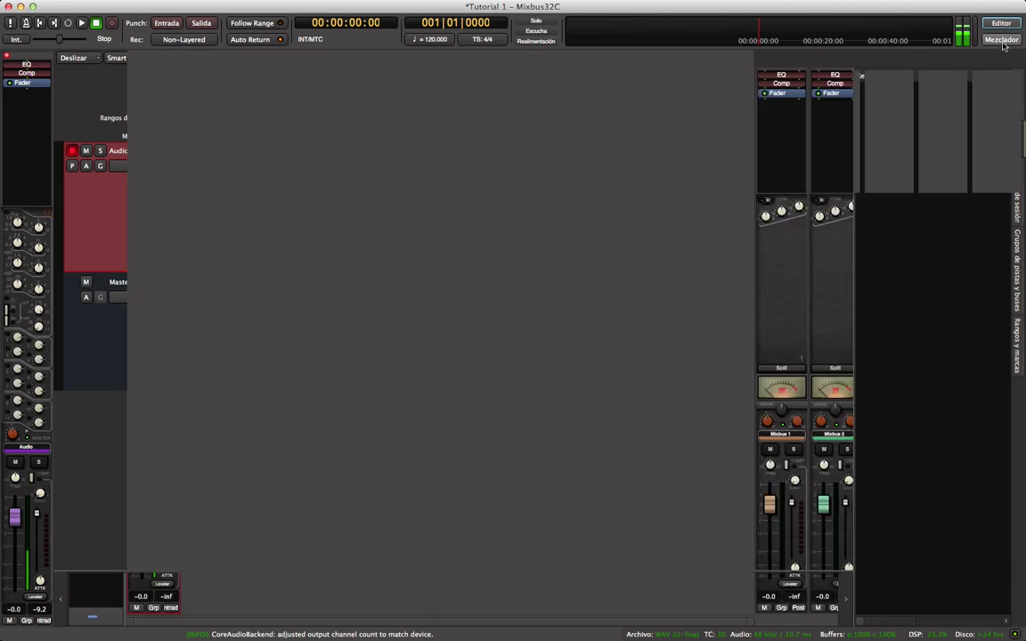
{"action": "left_click", "coordinate": [1002, 24]}
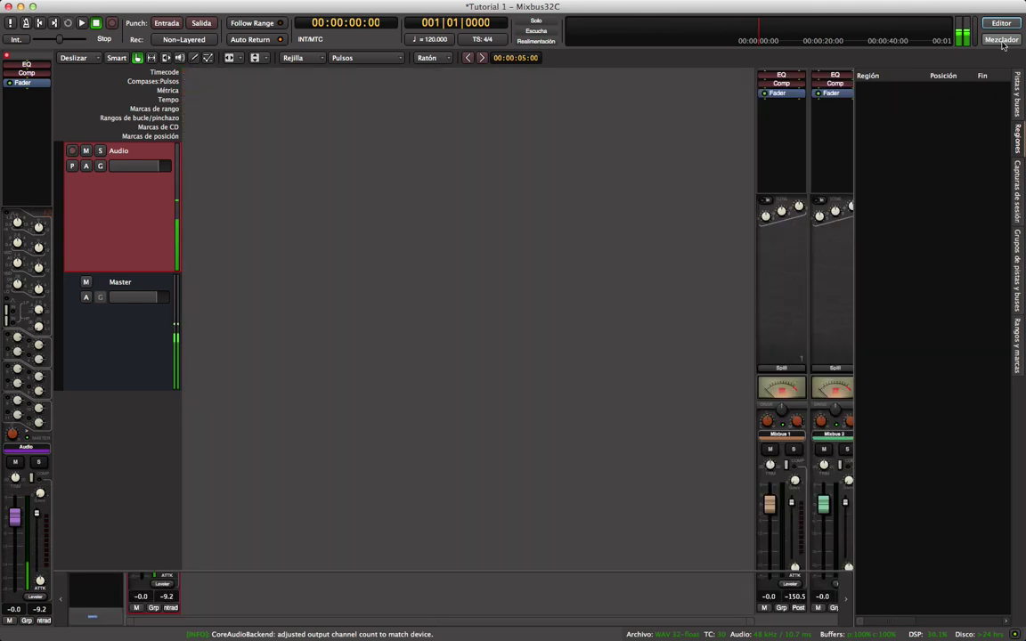
{"action": "left_click", "coordinate": [1002, 24]}
{"action": "left_click", "coordinate": [1002, 24]}
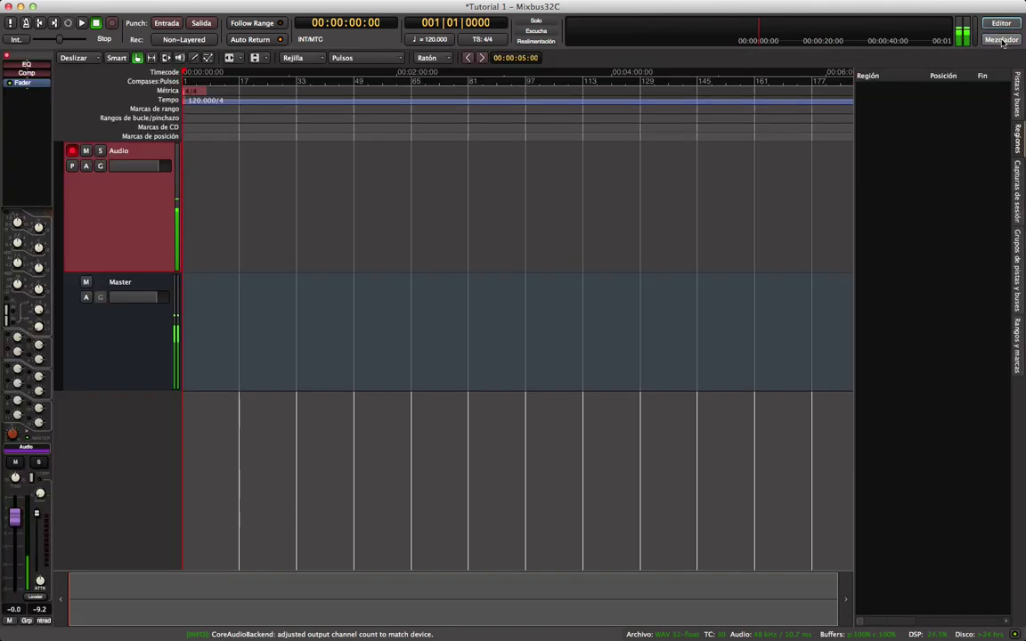
{"action": "left_click", "coordinate": [1004, 40]}
{"action": "left_click", "coordinate": [1004, 40]}
{"action": "left_click", "coordinate": [1004, 40]}
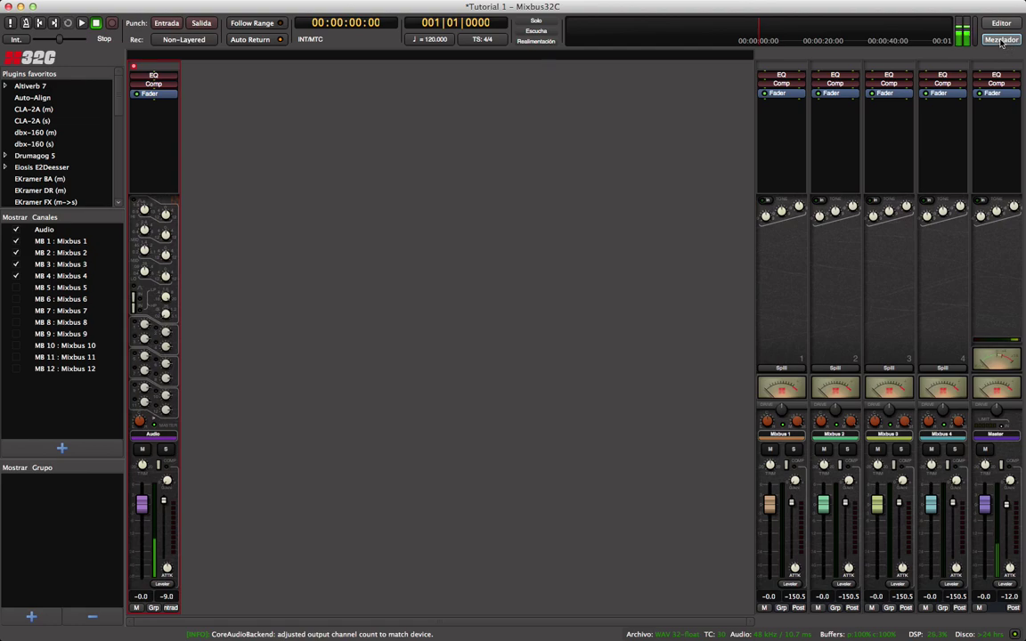
{"action": "left_click", "coordinate": [995, 25]}
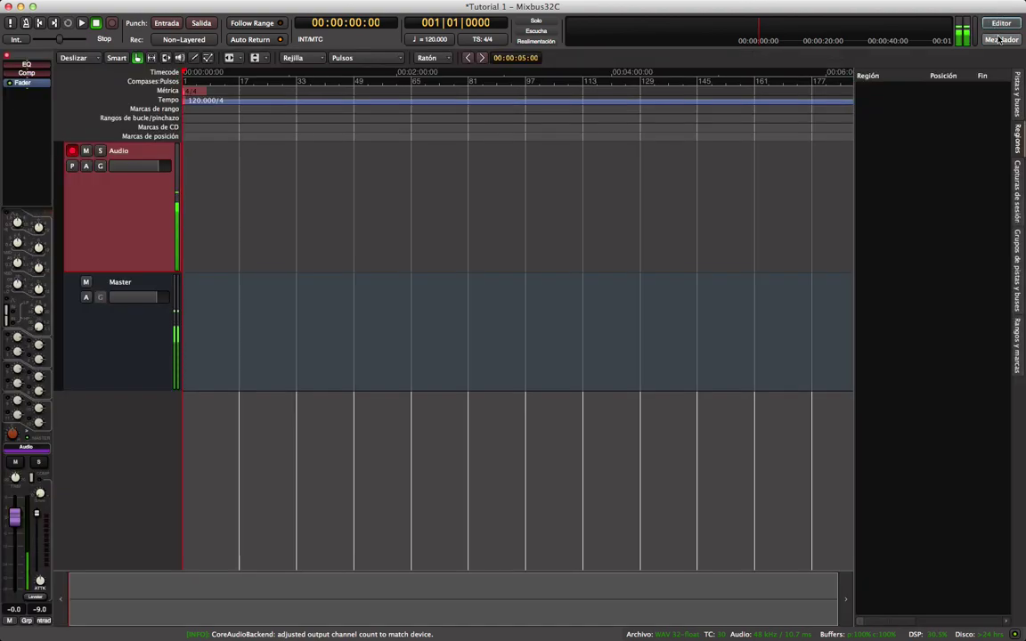
{"action": "left_click", "coordinate": [1002, 40]}
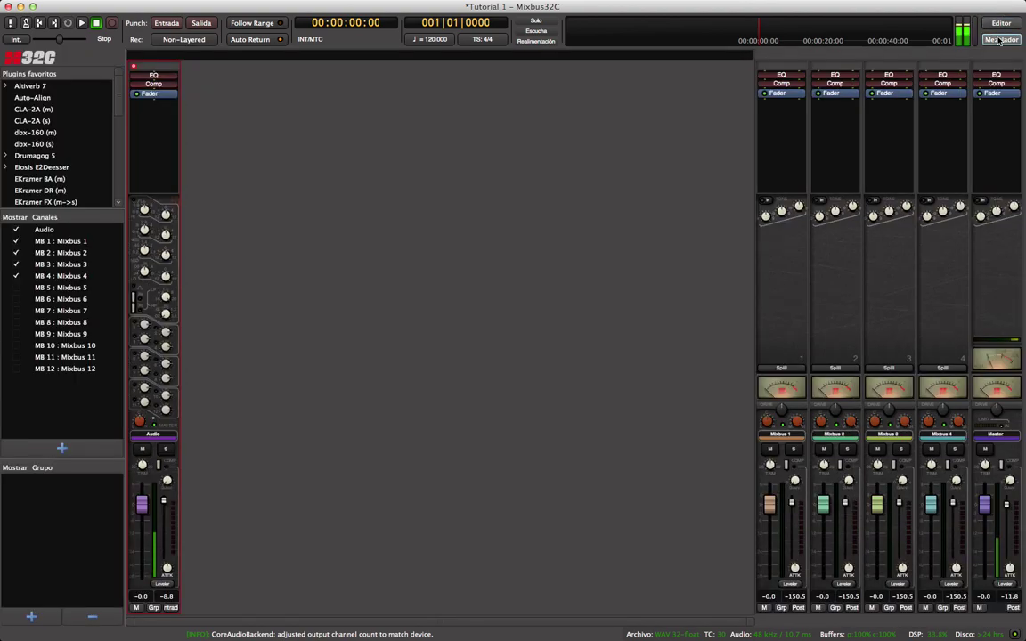
{"action": "double_click", "coordinate": [236, 293]}
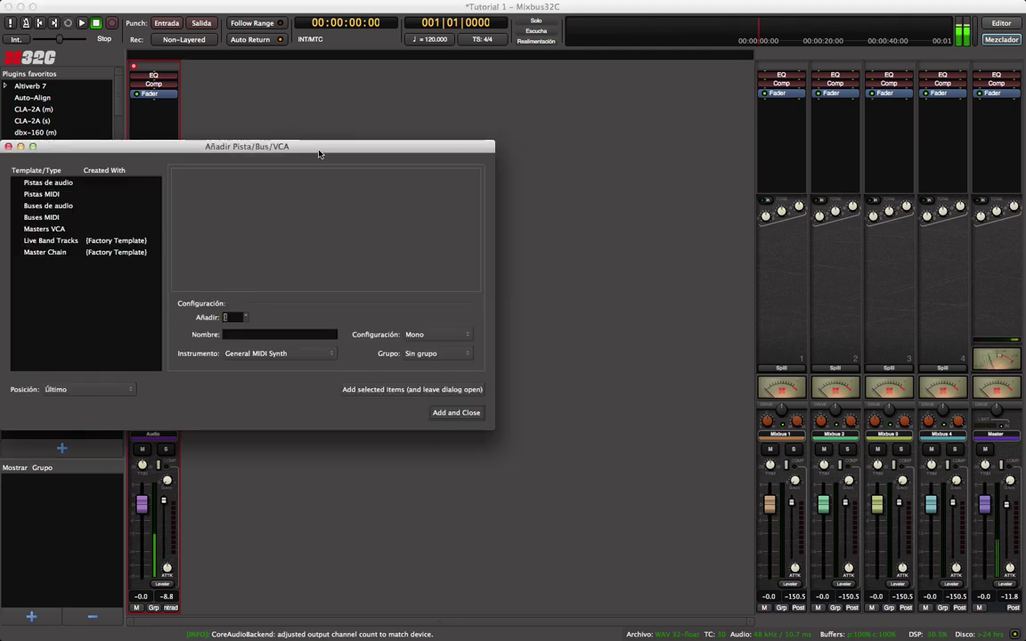
{"action": "left_click_drag", "start_coordinate": [286, 140], "coordinate": [658, 137]}
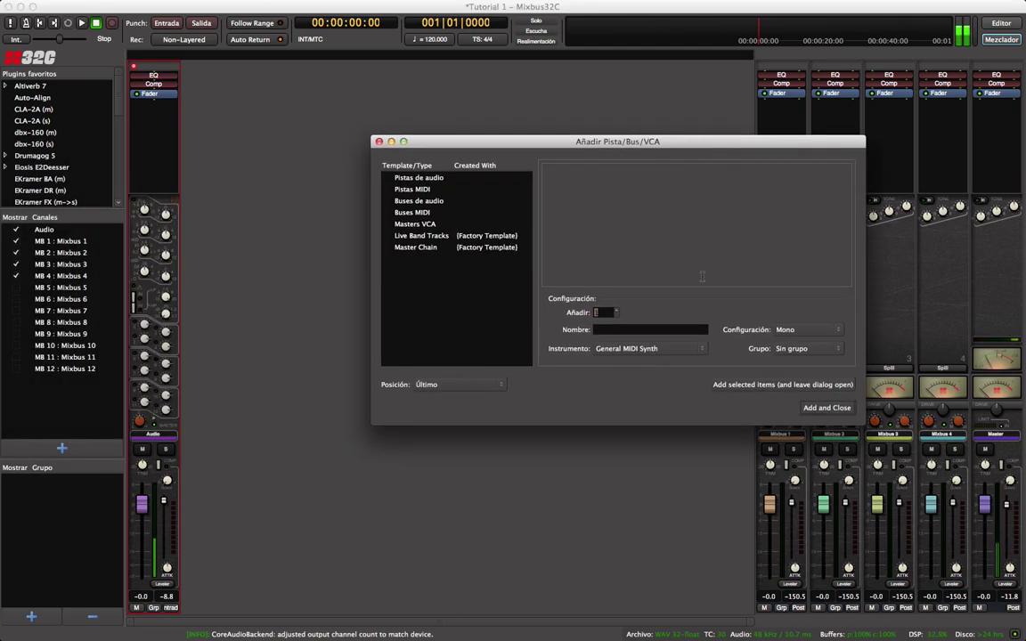
{"action": "left_click", "coordinate": [378, 142]}
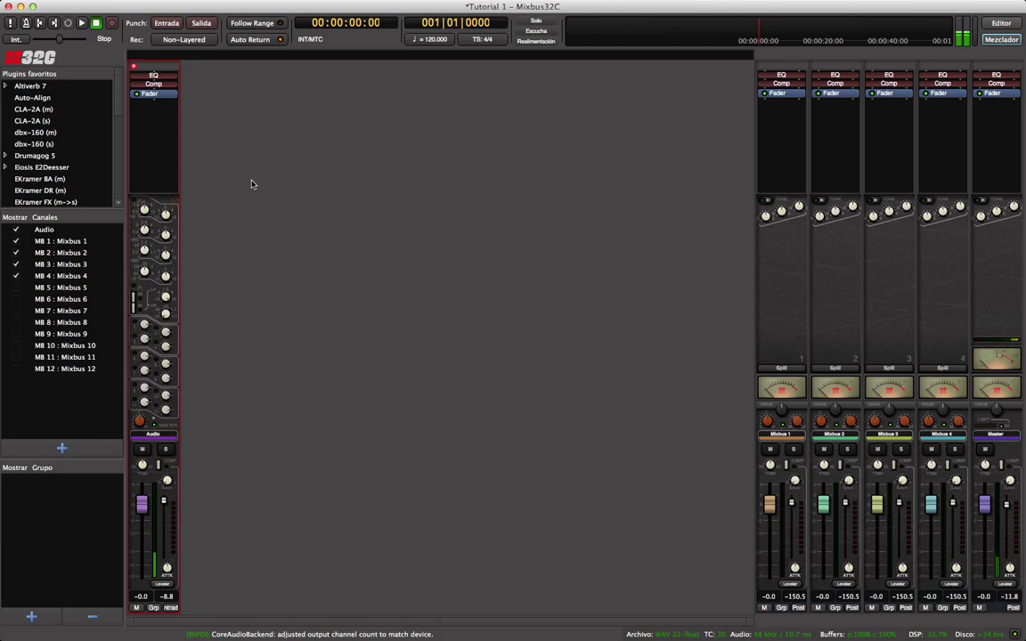
Add one mono audio track named "nueva" with no group, in the last position
{"action": "key", "text": "super+shift+n"}
{"action": "left_click_drag", "start_coordinate": [230, 36], "coordinate": [465, 57]}
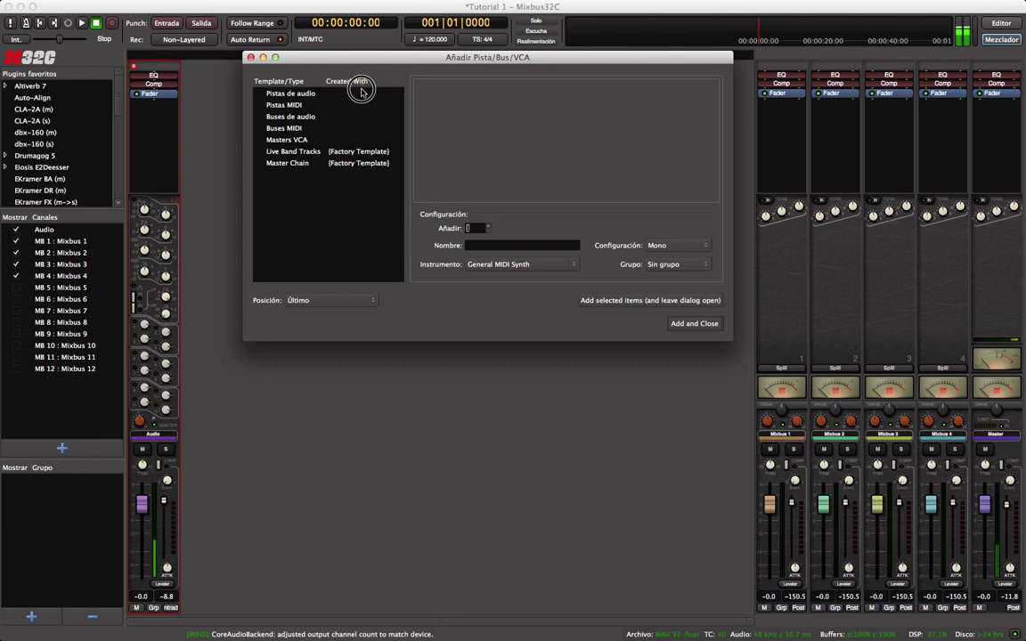
{"action": "left_click_drag", "start_coordinate": [397, 60], "coordinate": [398, 87]}
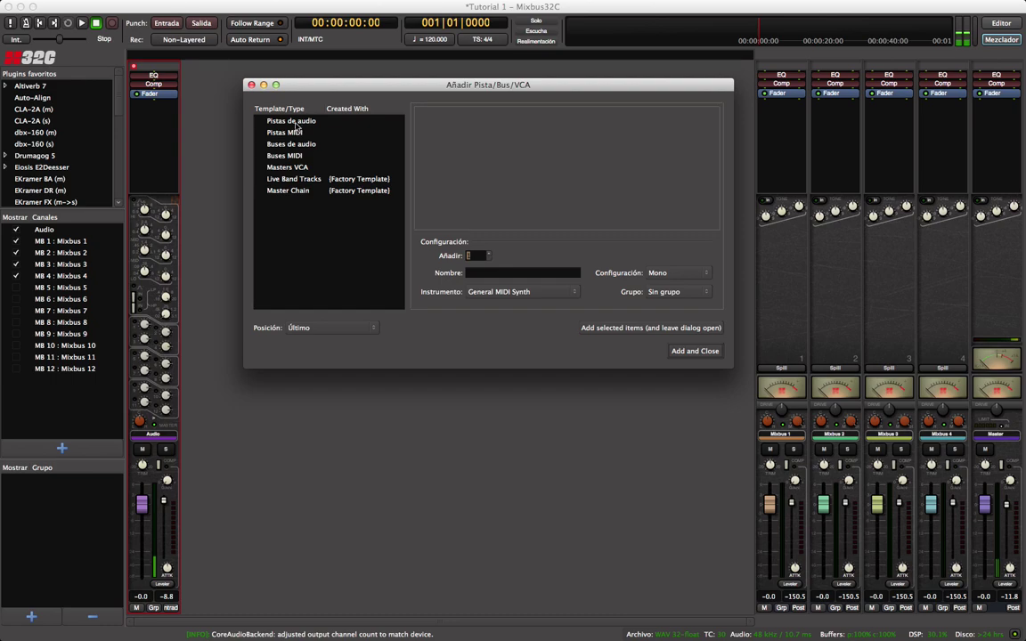
{"action": "left_click", "coordinate": [267, 119]}
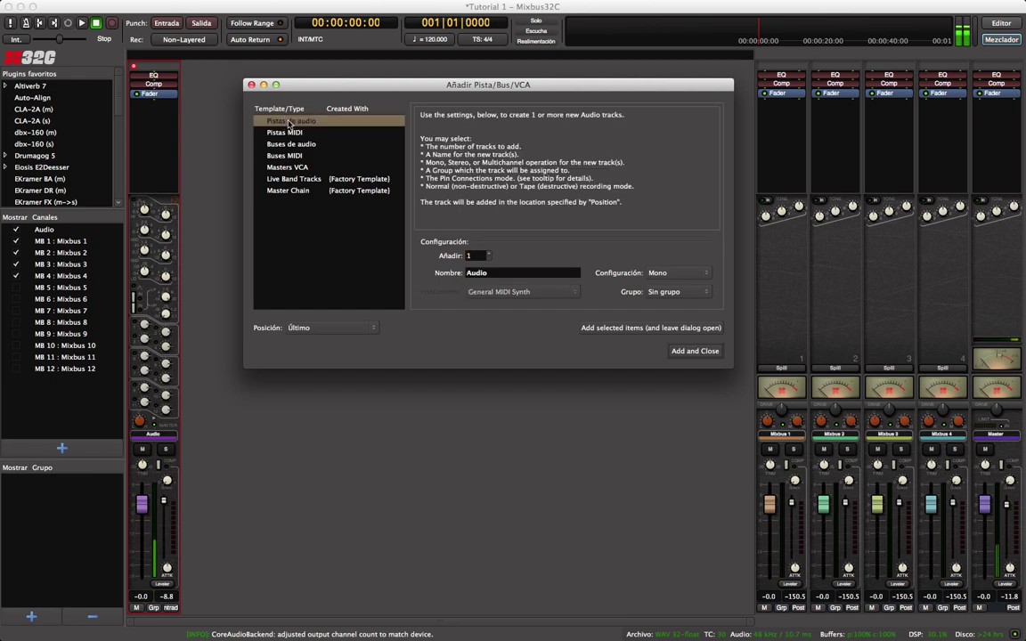
{"action": "left_click", "coordinate": [662, 275]}
{"action": "left_click", "coordinate": [663, 274]}
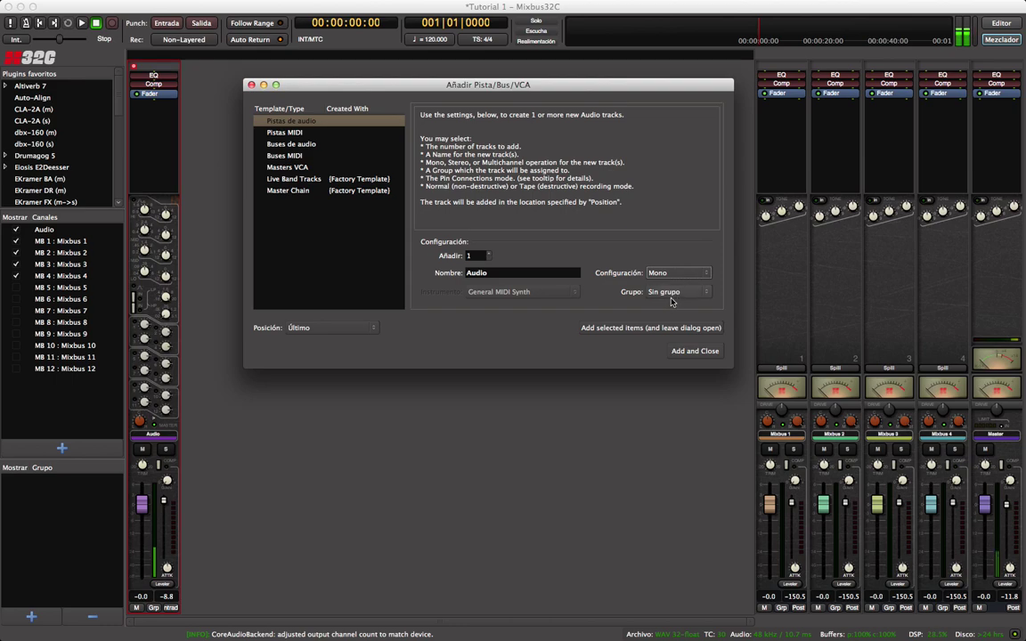
{"action": "double_click", "coordinate": [506, 274]}
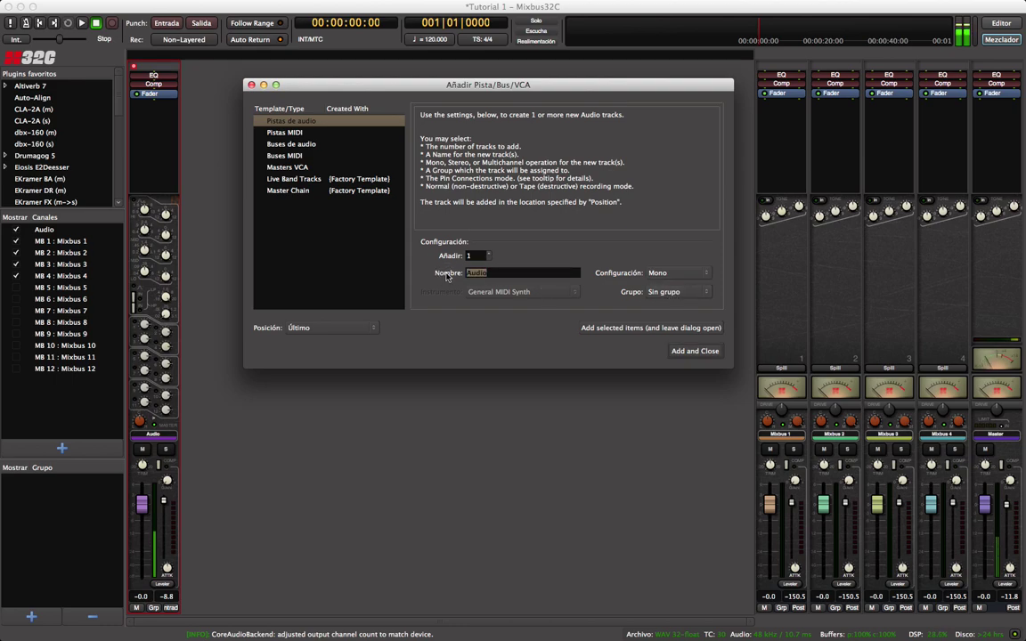
{"action": "type", "text": "nueva"}
{"action": "left_click", "coordinate": [706, 354]}
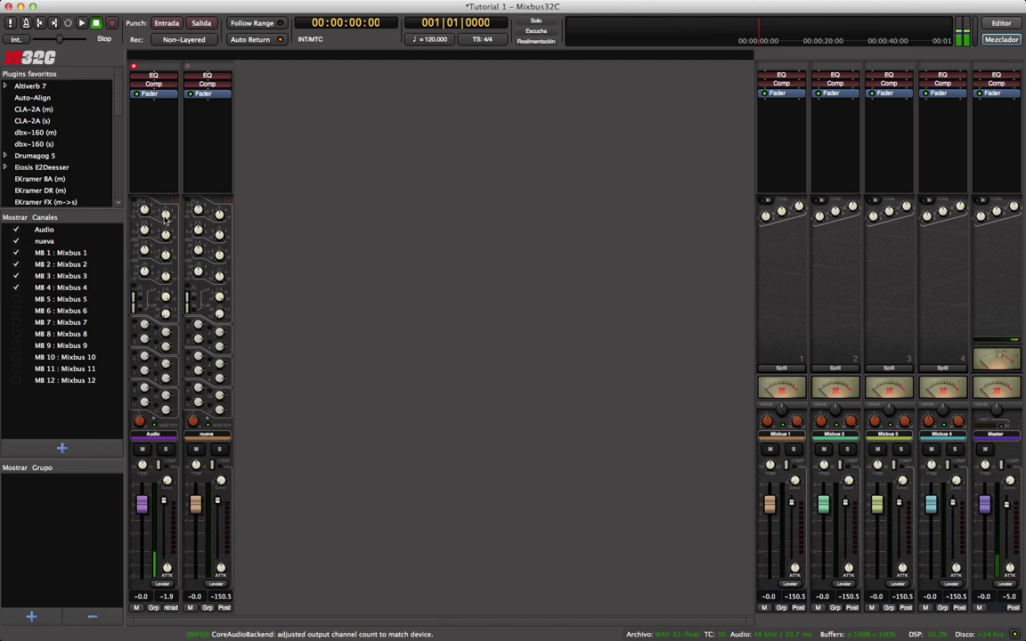
Try out the upper EQ band knobs on the Audio channel strip
{"action": "left_click", "coordinate": [164, 186]}
{"action": "mouse_move", "coordinate": [135, 210]}
{"action": "left_mouse_down"}
{"action": "mouse_move", "coordinate": [135, 294]}
{"action": "mouse_move", "coordinate": [141, 132]}
{"action": "mouse_move", "coordinate": [143, 198]}
{"action": "left_mouse_up"}
{"action": "left_click_drag", "start_coordinate": [144, 196], "coordinate": [186, 124]}
{"action": "mouse_move", "coordinate": [143, 213]}
{"action": "left_mouse_down"}
{"action": "mouse_move", "coordinate": [155, 165]}
{"action": "mouse_move", "coordinate": [140, 269]}
{"action": "mouse_move", "coordinate": [139, 162]}
{"action": "mouse_move", "coordinate": [166, 255]}
{"action": "mouse_move", "coordinate": [178, 119]}
{"action": "mouse_move", "coordinate": [167, 182]}
{"action": "mouse_move", "coordinate": [152, 188]}
{"action": "mouse_move", "coordinate": [149, 210]}
{"action": "mouse_move", "coordinate": [154, 183]}
{"action": "mouse_move", "coordinate": [172, 191]}
{"action": "mouse_move", "coordinate": [169, 214]}
{"action": "mouse_move", "coordinate": [144, 260]}
{"action": "mouse_move", "coordinate": [153, 165]}
{"action": "left_mouse_up"}
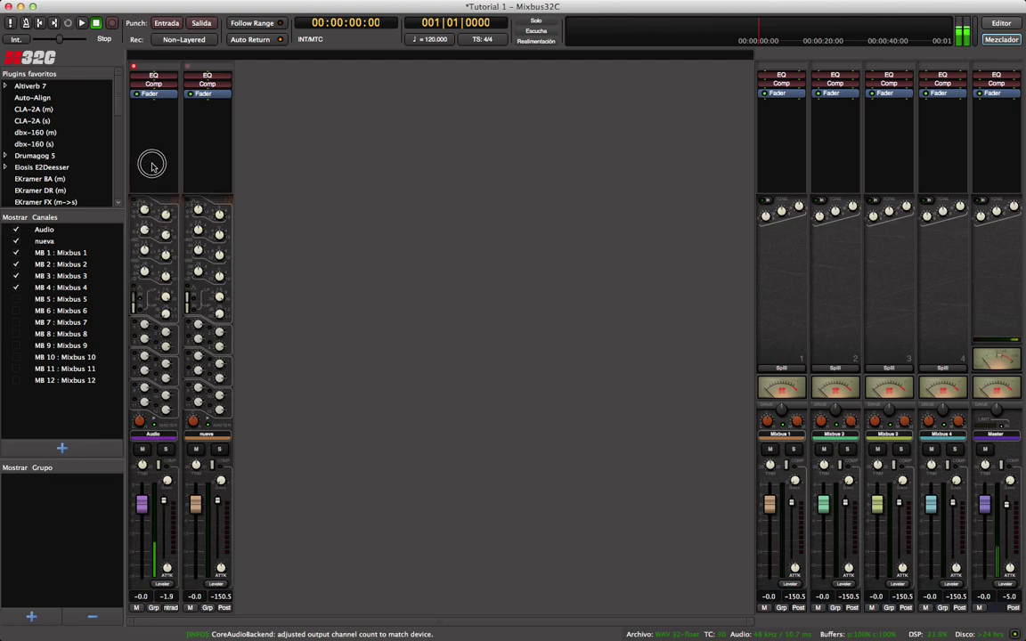
{"action": "mouse_move", "coordinate": [147, 216]}
{"action": "left_mouse_down"}
{"action": "mouse_move", "coordinate": [164, 255]}
{"action": "mouse_move", "coordinate": [147, 237]}
{"action": "left_mouse_up"}
{"action": "left_click", "coordinate": [149, 198]}
{"action": "left_click", "coordinate": [149, 233]}
{"action": "left_click", "coordinate": [158, 186]}
Try the lower EQ band controls on the Audio channel and enable its send to Mixbus 3
{"action": "mouse_move", "coordinate": [147, 254]}
{"action": "left_mouse_down"}
{"action": "mouse_move", "coordinate": [131, 320]}
{"action": "mouse_move", "coordinate": [131, 268]}
{"action": "mouse_move", "coordinate": [158, 180]}
{"action": "mouse_move", "coordinate": [141, 178]}
{"action": "left_mouse_up"}
{"action": "left_click", "coordinate": [147, 227]}
{"action": "left_click", "coordinate": [148, 243]}
{"action": "mouse_move", "coordinate": [140, 279]}
{"action": "left_mouse_down"}
{"action": "mouse_move", "coordinate": [140, 309]}
{"action": "mouse_move", "coordinate": [144, 270]}
{"action": "mouse_move", "coordinate": [140, 312]}
{"action": "mouse_move", "coordinate": [142, 202]}
{"action": "mouse_move", "coordinate": [145, 279]}
{"action": "left_mouse_up"}
{"action": "left_click", "coordinate": [149, 241]}
{"action": "left_click", "coordinate": [134, 285]}
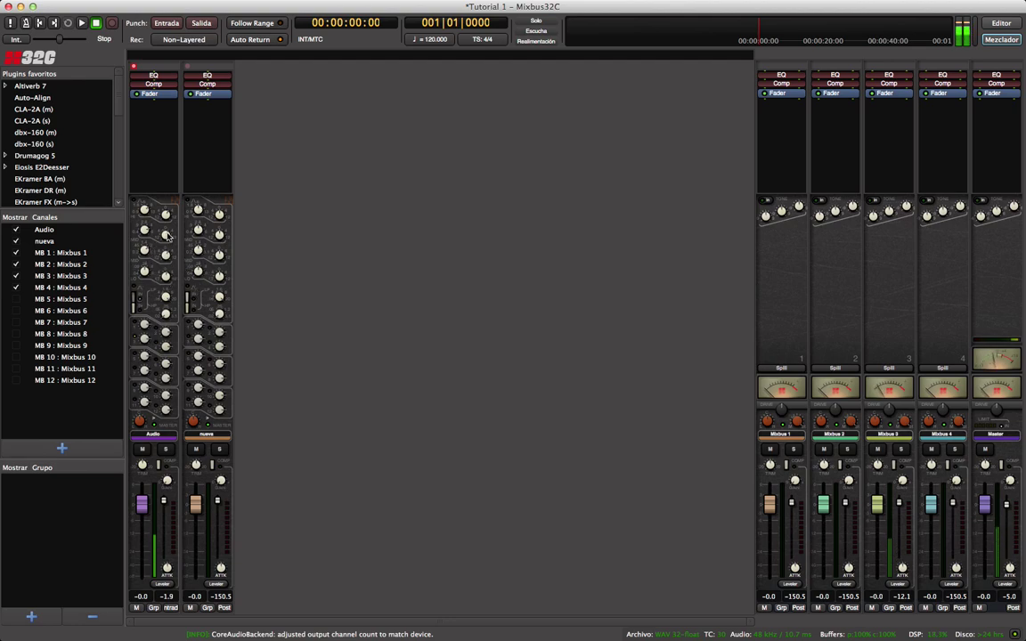
Adjust the filter controls beneath the EQ bands on the Audio channel strip
{"action": "left_click", "coordinate": [148, 196]}
{"action": "left_click", "coordinate": [149, 247]}
{"action": "mouse_move", "coordinate": [150, 287]}
{"action": "left_mouse_down"}
{"action": "mouse_move", "coordinate": [148, 267]}
{"action": "mouse_move", "coordinate": [175, 226]}
{"action": "mouse_move", "coordinate": [183, 134]}
{"action": "mouse_move", "coordinate": [189, 233]}
{"action": "mouse_move", "coordinate": [175, 189]}
{"action": "mouse_move", "coordinate": [171, 218]}
{"action": "left_mouse_up"}
{"action": "mouse_move", "coordinate": [169, 300]}
{"action": "left_mouse_down"}
{"action": "mouse_move", "coordinate": [170, 403]}
{"action": "mouse_move", "coordinate": [153, 279]}
{"action": "mouse_move", "coordinate": [169, 240]}
{"action": "mouse_move", "coordinate": [153, 294]}
{"action": "mouse_move", "coordinate": [153, 224]}
{"action": "mouse_move", "coordinate": [165, 276]}
{"action": "mouse_move", "coordinate": [149, 287]}
{"action": "left_mouse_up"}
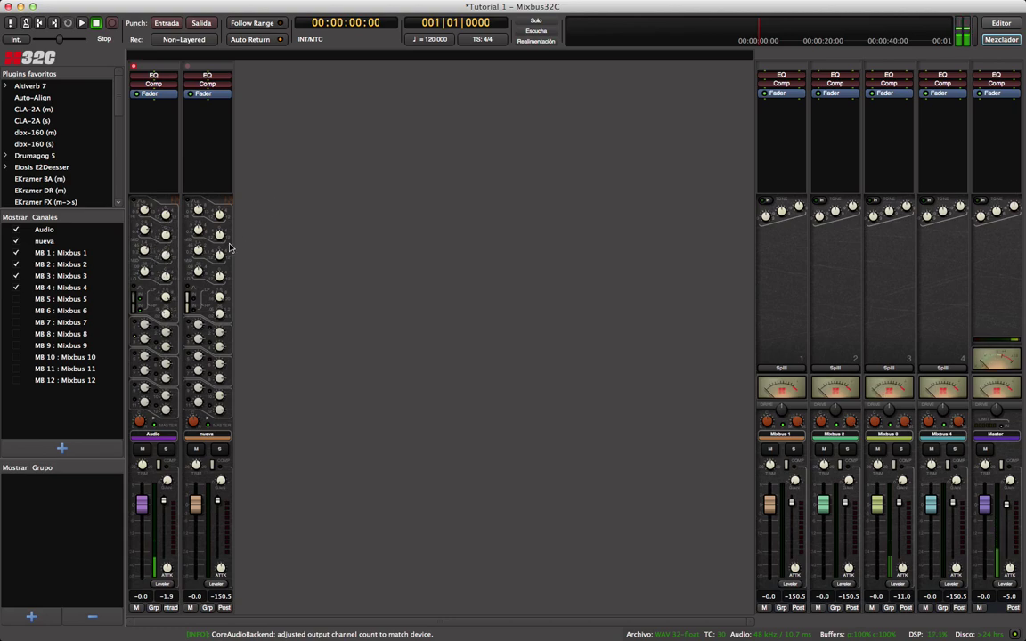
Enable the Audio channel's sends to Mixbus 1 and Mixbus 2, and mute Mixbus 1 through 4
{"action": "left_click", "coordinate": [129, 303]}
{"action": "left_click", "coordinate": [138, 326]}
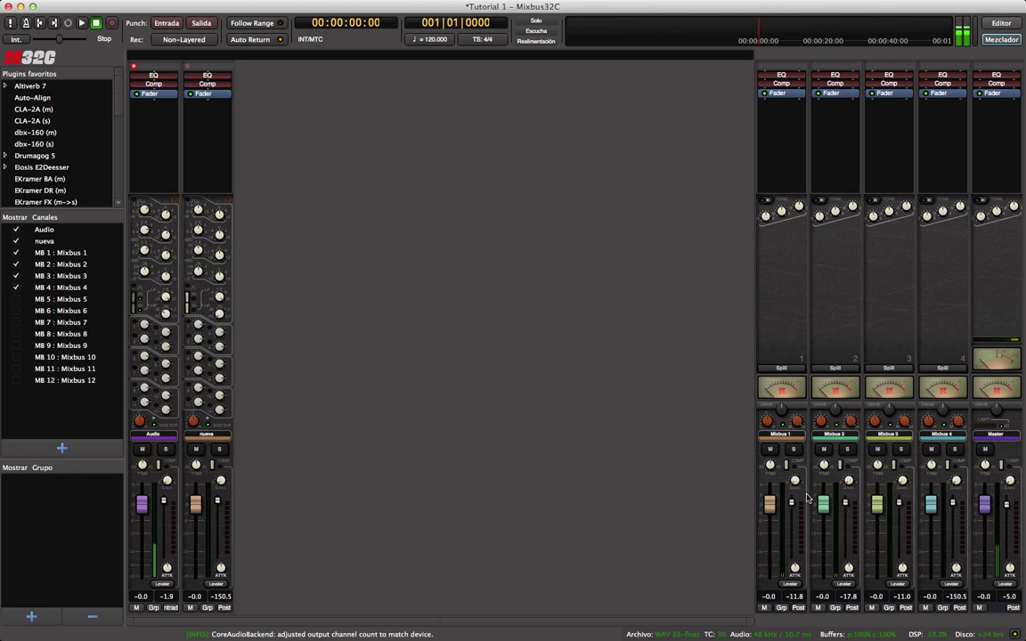
{"action": "left_click", "coordinate": [769, 450]}
{"action": "left_click", "coordinate": [823, 450]}
{"action": "left_click", "coordinate": [876, 449]}
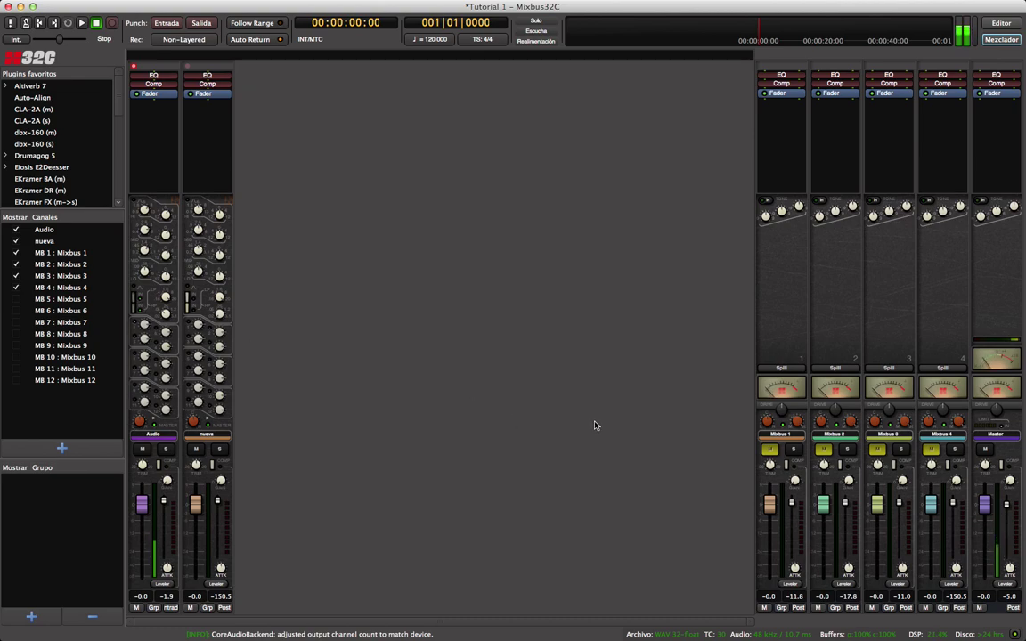
{"action": "left_click", "coordinate": [770, 449]}
{"action": "left_click", "coordinate": [770, 449]}
Try the Audio channel's mixbus send level, pan knob and Master assignment
{"action": "mouse_move", "coordinate": [148, 364]}
{"action": "left_click_drag", "start_coordinate": [148, 364], "coordinate": [156, 378]}
{"action": "mouse_move", "coordinate": [146, 331]}
{"action": "mouse_move", "coordinate": [145, 275]}
{"action": "mouse_move", "coordinate": [162, 249]}
{"action": "mouse_move", "coordinate": [138, 424]}
{"action": "left_mouse_down"}
{"action": "mouse_move", "coordinate": [131, 562]}
{"action": "mouse_move", "coordinate": [147, 261]}
{"action": "mouse_move", "coordinate": [126, 374]}
{"action": "mouse_move", "coordinate": [131, 448]}
{"action": "mouse_move", "coordinate": [138, 424]}
{"action": "left_mouse_up"}
{"action": "left_click", "coordinate": [155, 426]}
Toggle mute and solo on and off for the Audio channel
{"action": "left_click", "coordinate": [142, 449]}
{"action": "left_click", "coordinate": [143, 450]}
{"action": "left_click", "coordinate": [165, 450]}
{"action": "left_click", "coordinate": [166, 449]}
Lower the Audio channel's dynamics threshold and set its dynamics mode to Compressor
{"action": "left_click", "coordinate": [166, 585]}
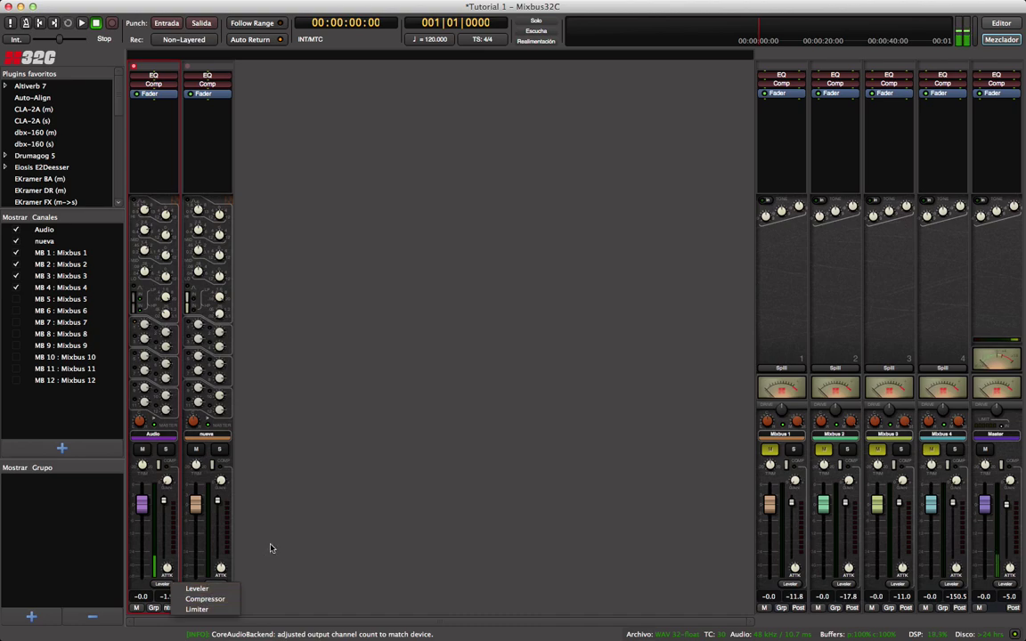
{"action": "left_click", "coordinate": [272, 548]}
{"action": "left_click_drag", "start_coordinate": [163, 502], "coordinate": [163, 532]}
{"action": "mouse_move", "coordinate": [164, 534]}
{"action": "left_mouse_down"}
{"action": "mouse_move", "coordinate": [161, 522]}
{"action": "mouse_move", "coordinate": [162, 540]}
{"action": "left_mouse_up"}
{"action": "left_click", "coordinate": [164, 584]}
{"action": "left_click", "coordinate": [184, 595]}
{"action": "left_click", "coordinate": [164, 585]}
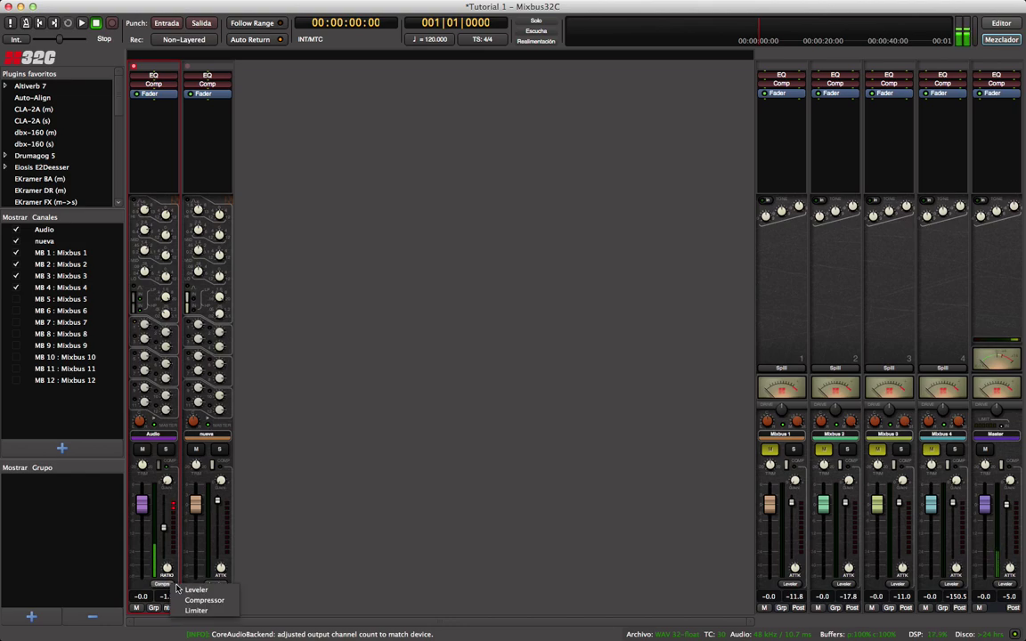
{"action": "left_click", "coordinate": [181, 587]}
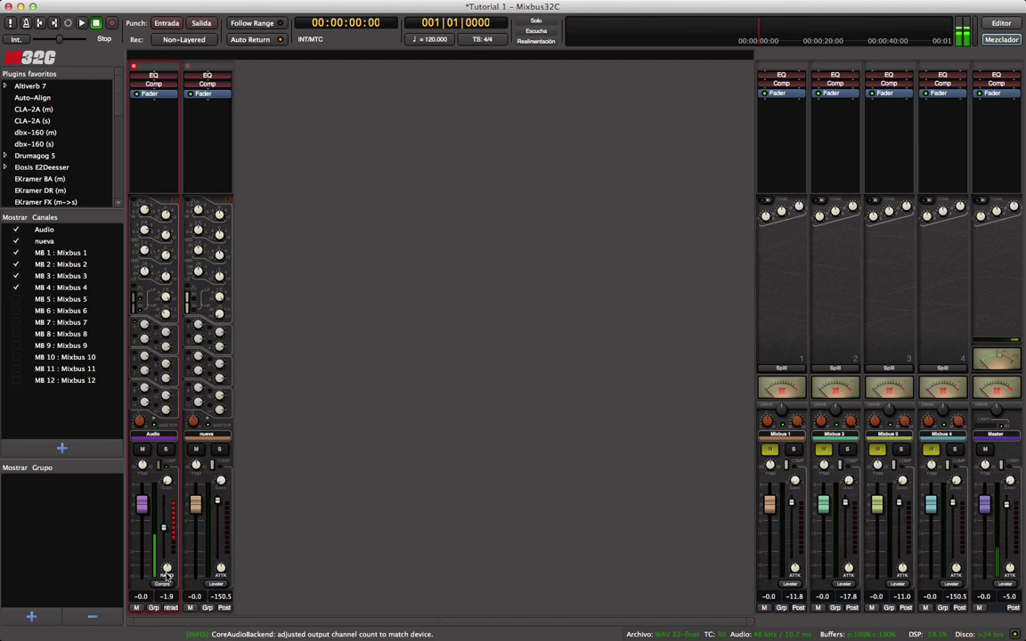
Raise the Audio channel's dynamics threshold and set its dynamics mode back to Leveler
{"action": "left_click_drag", "start_coordinate": [167, 561], "coordinate": [169, 537]}
{"action": "left_click", "coordinate": [162, 584]}
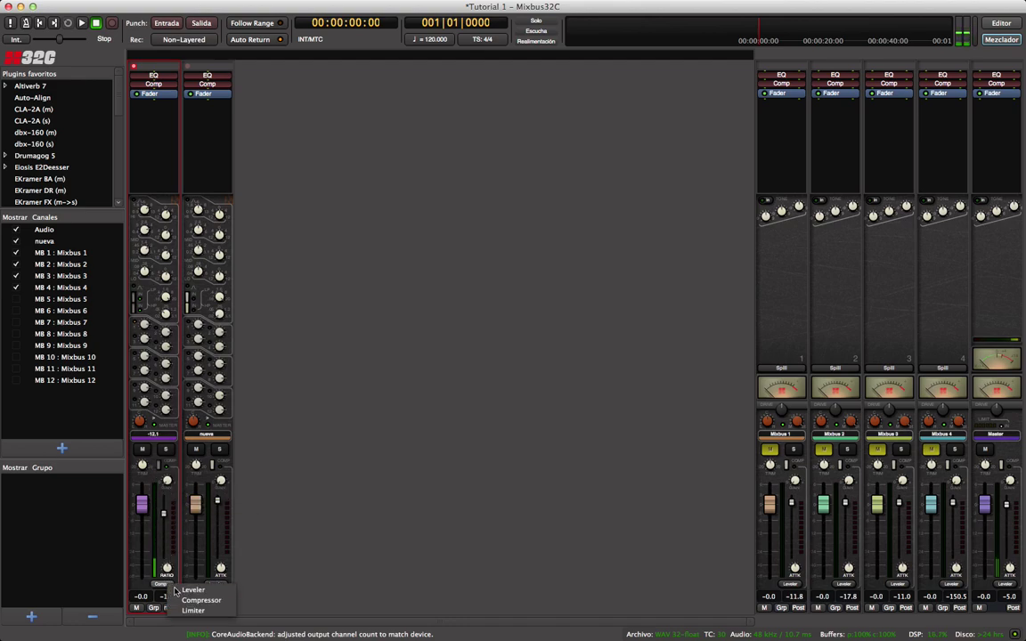
{"action": "left_click", "coordinate": [178, 549]}
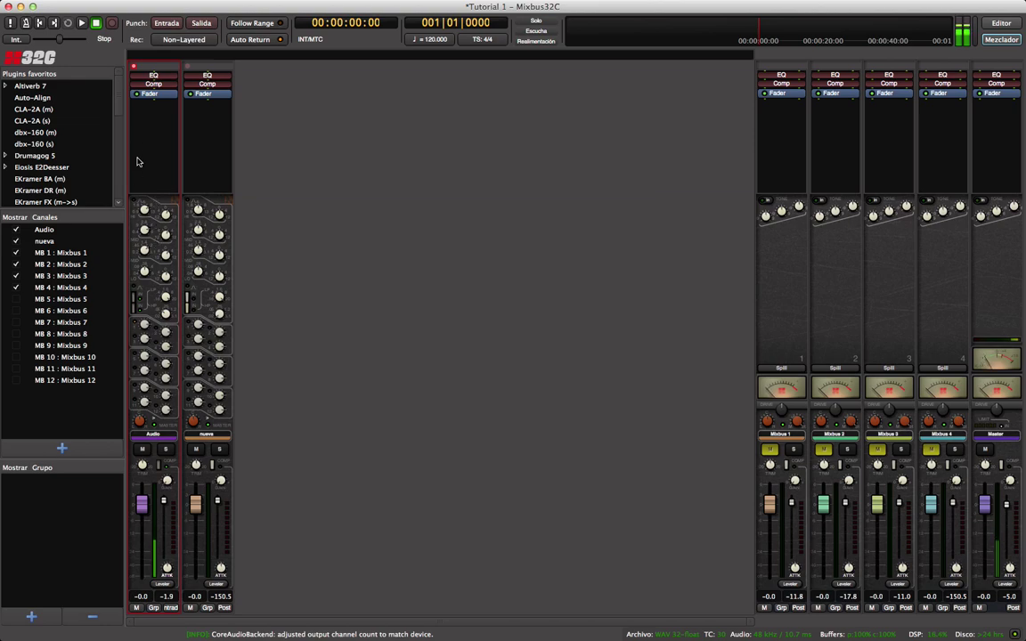
Show the Audio channel's record and routing controls and view its available input sources
{"action": "left_click", "coordinate": [160, 68]}
{"action": "left_click", "coordinate": [158, 69]}
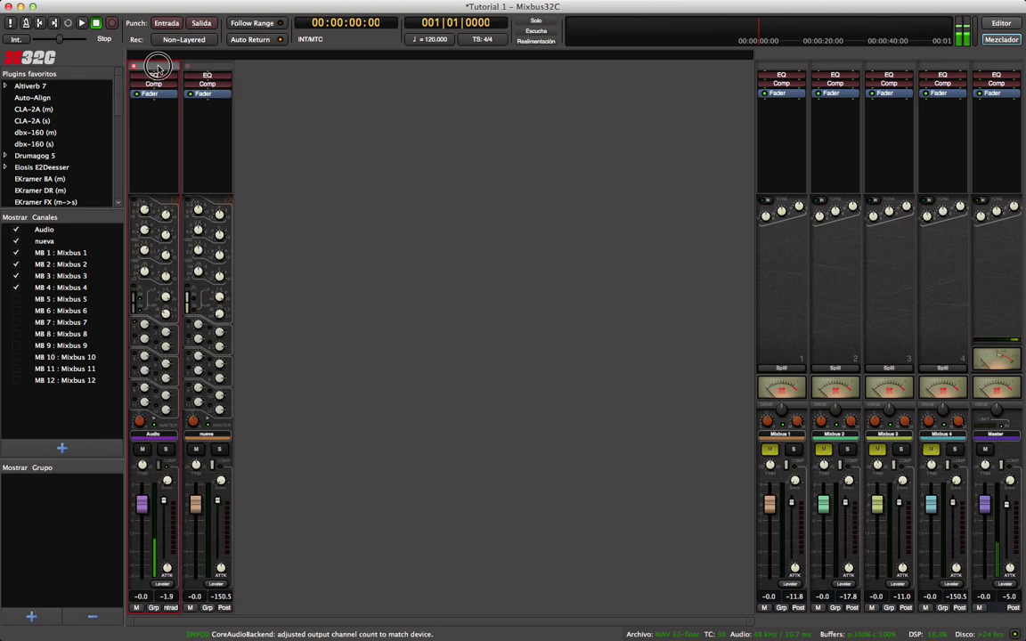
{"action": "left_click", "coordinate": [158, 69]}
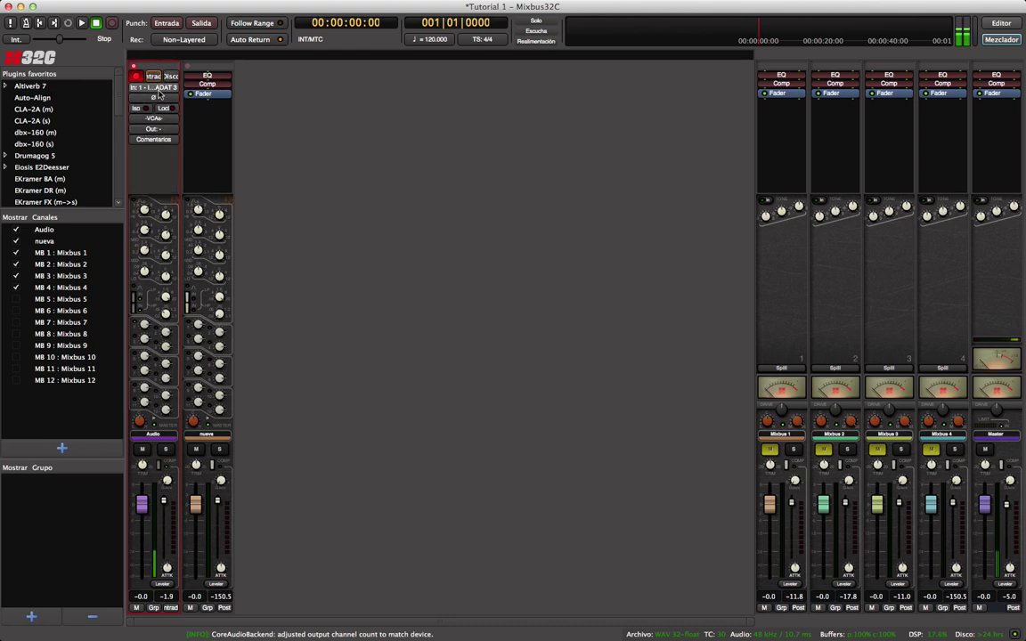
{"action": "left_click", "coordinate": [163, 88]}
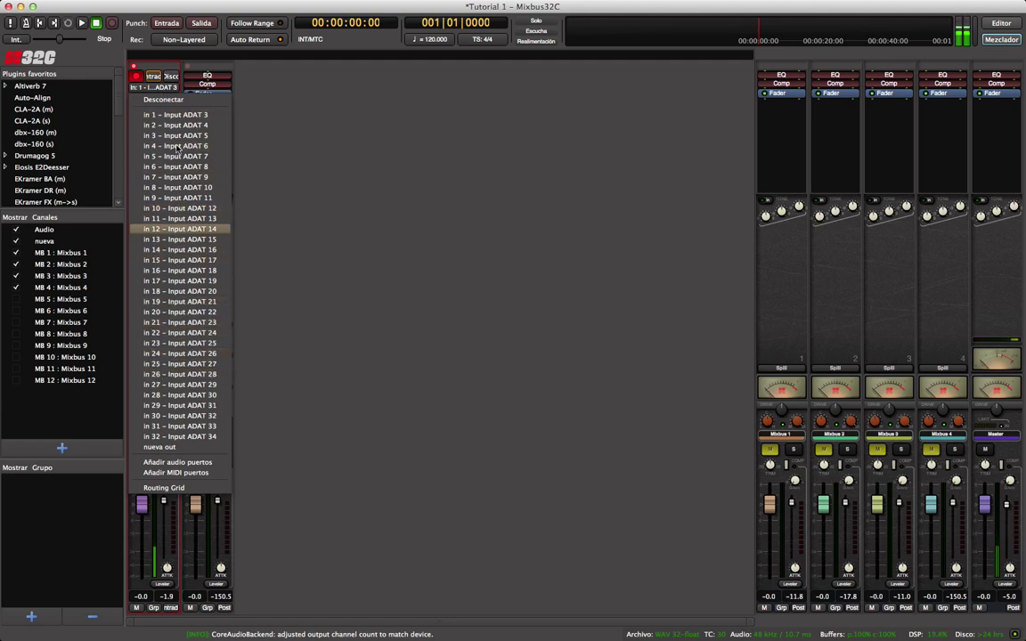
{"action": "left_click", "coordinate": [236, 87]}
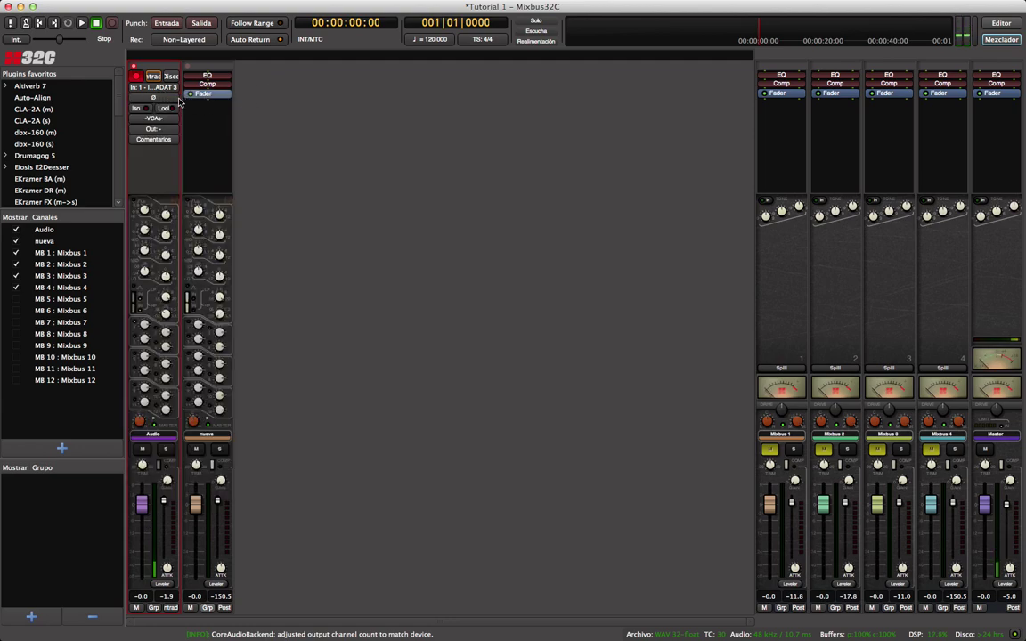
View the Audio channel's available output destinations and its comments editor
{"action": "left_click", "coordinate": [164, 131]}
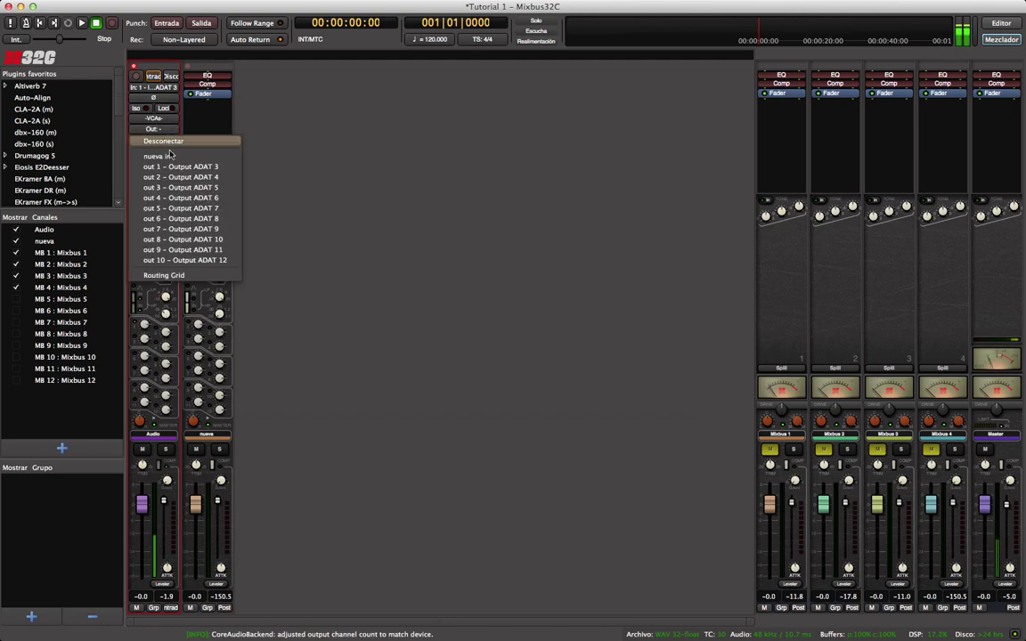
{"action": "left_click", "coordinate": [210, 123]}
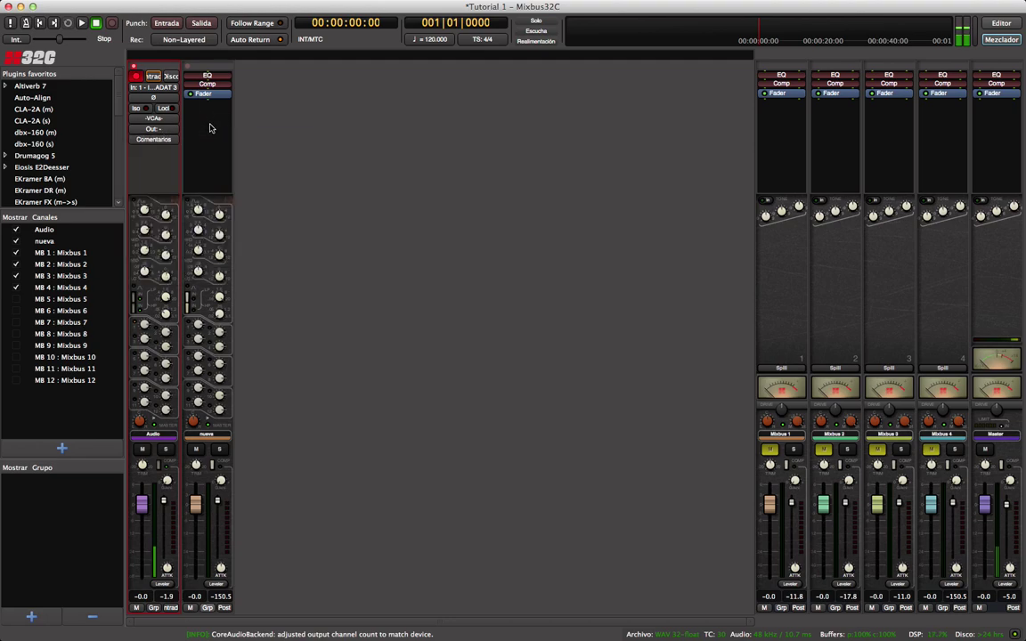
{"action": "left_click", "coordinate": [164, 140]}
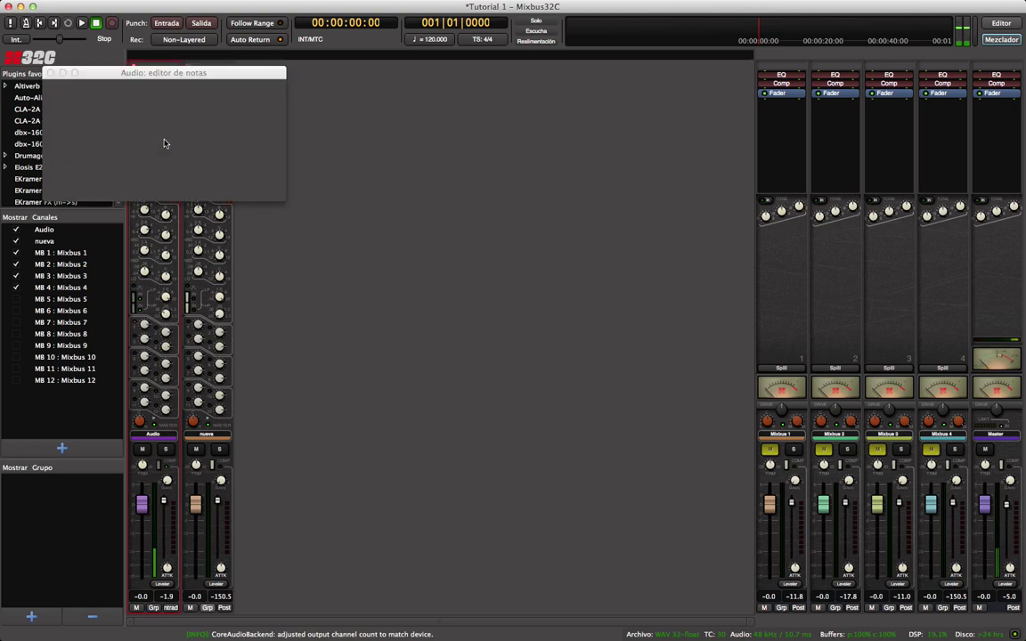
{"action": "left_click", "coordinate": [51, 73]}
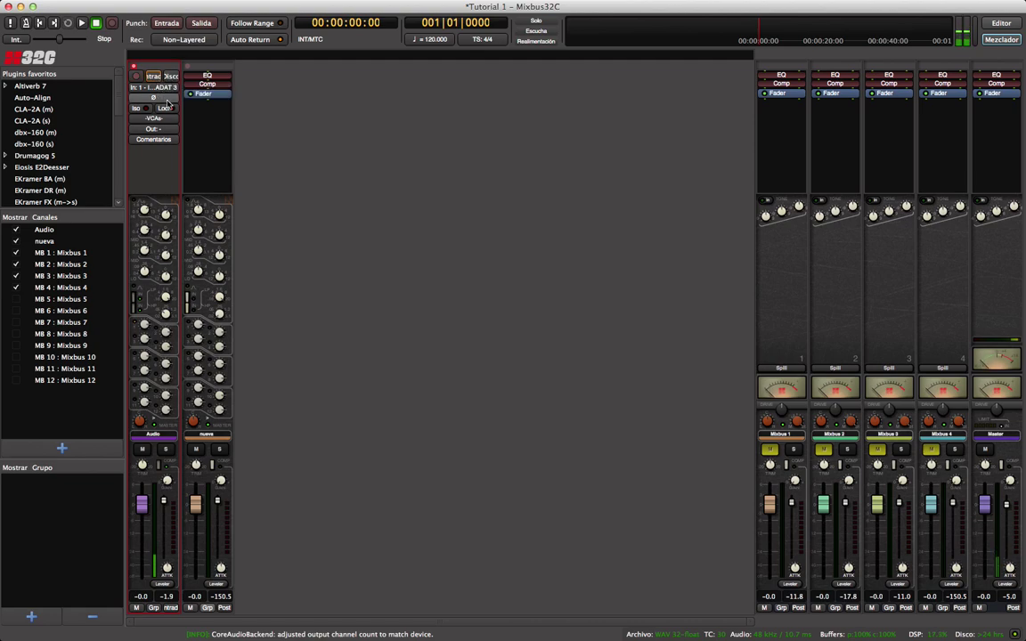
Toggle polarity inversion on and off for the Audio channel
{"action": "left_click", "coordinate": [164, 100]}
{"action": "left_click", "coordinate": [164, 100]}
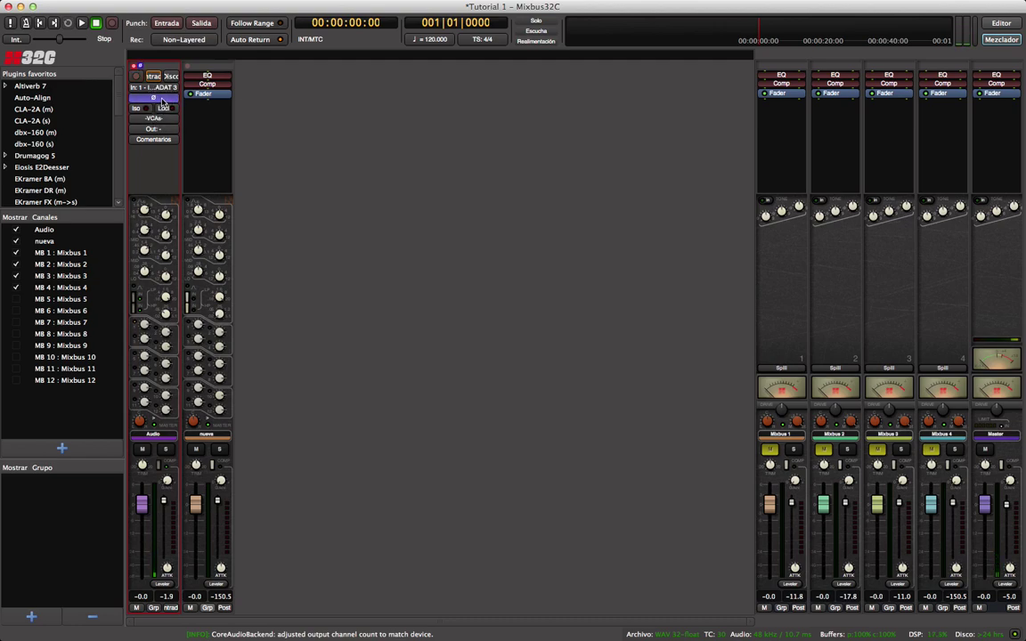
{"action": "left_click", "coordinate": [162, 100]}
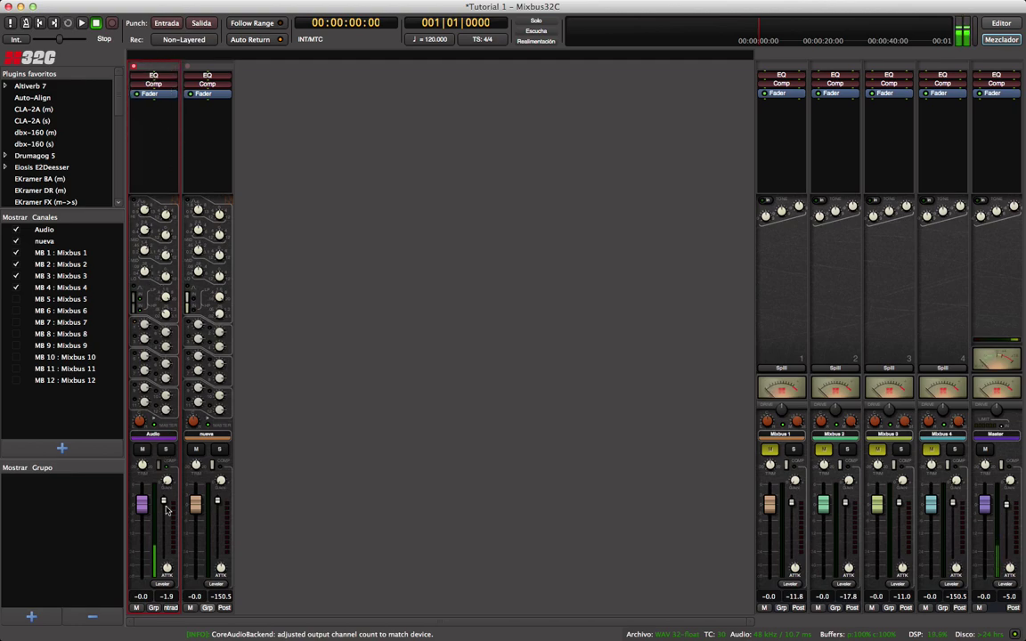
Try the compressor after the fader in the Audio channel's processor chain, and return it to before the fader
{"action": "left_click_drag", "start_coordinate": [166, 79], "coordinate": [157, 100]}
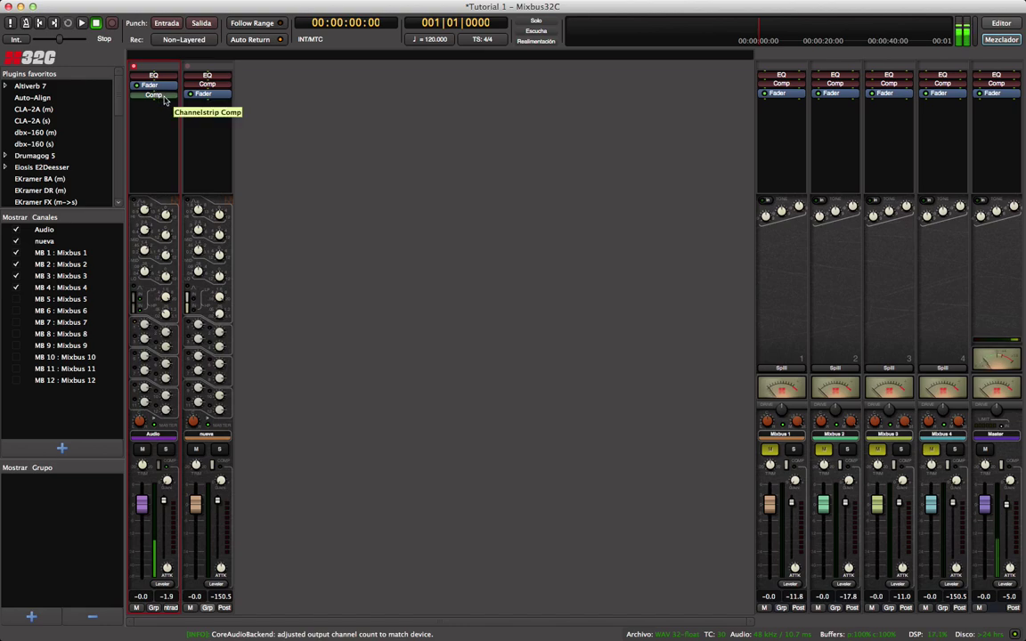
{"action": "left_click_drag", "start_coordinate": [164, 101], "coordinate": [161, 82]}
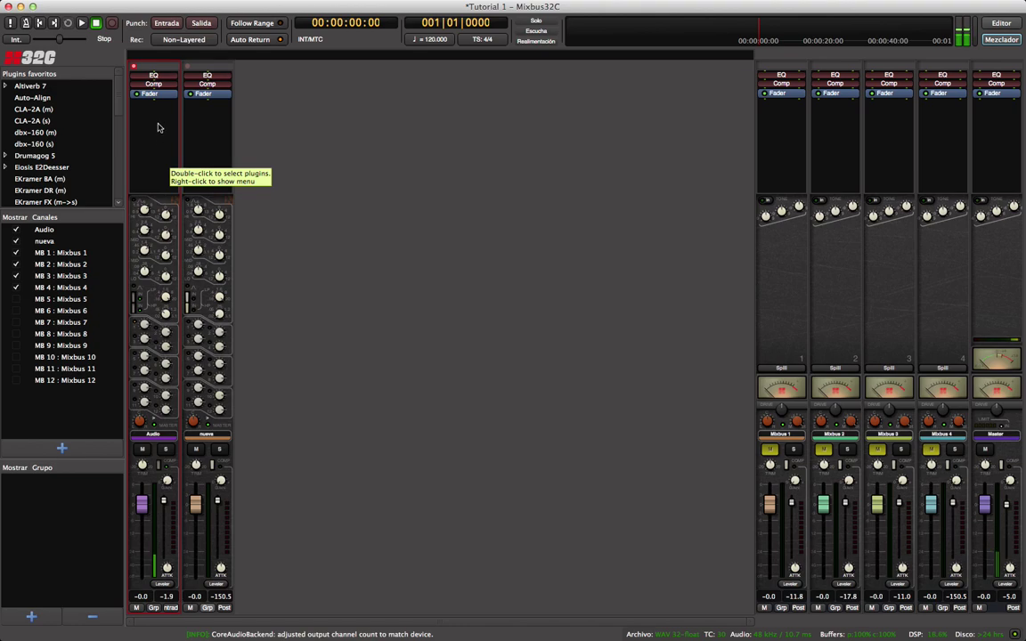
Insert Slate Digital's Virtual Mix Rack (AU) as a new plugin on the Audio channel
{"action": "right_click", "coordinate": [152, 133]}
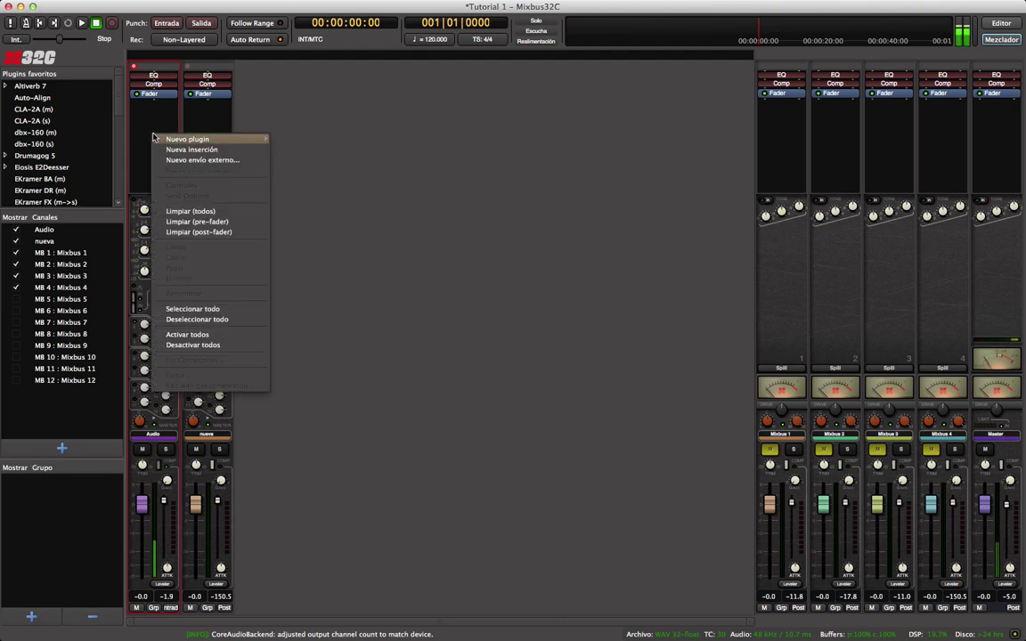
{"action": "left_click", "coordinate": [153, 127]}
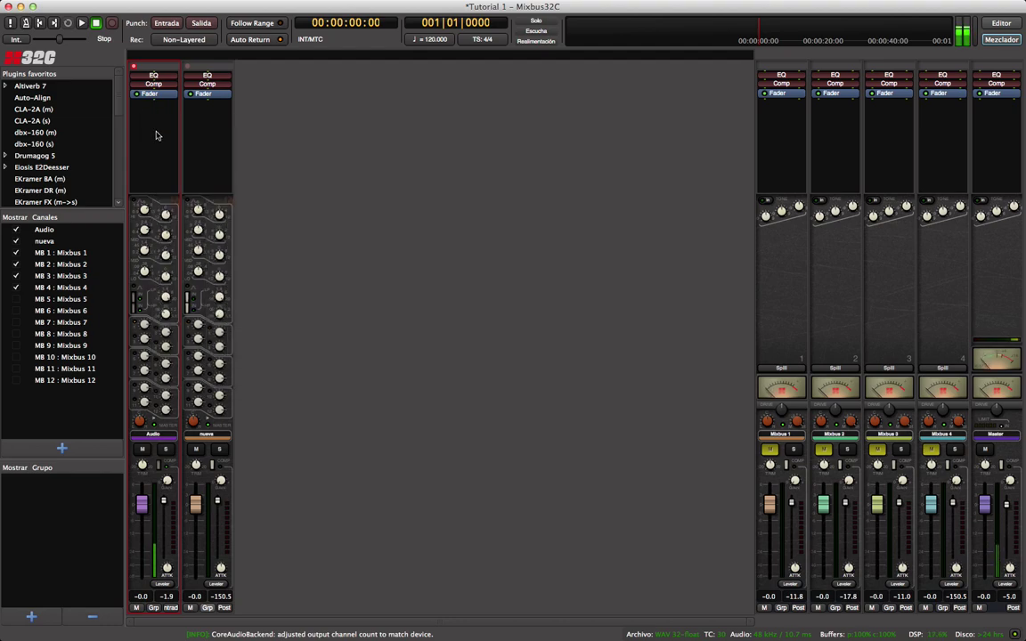
{"action": "right_click", "coordinate": [158, 124]}
{"action": "mouse_move", "coordinate": [171, 131]}
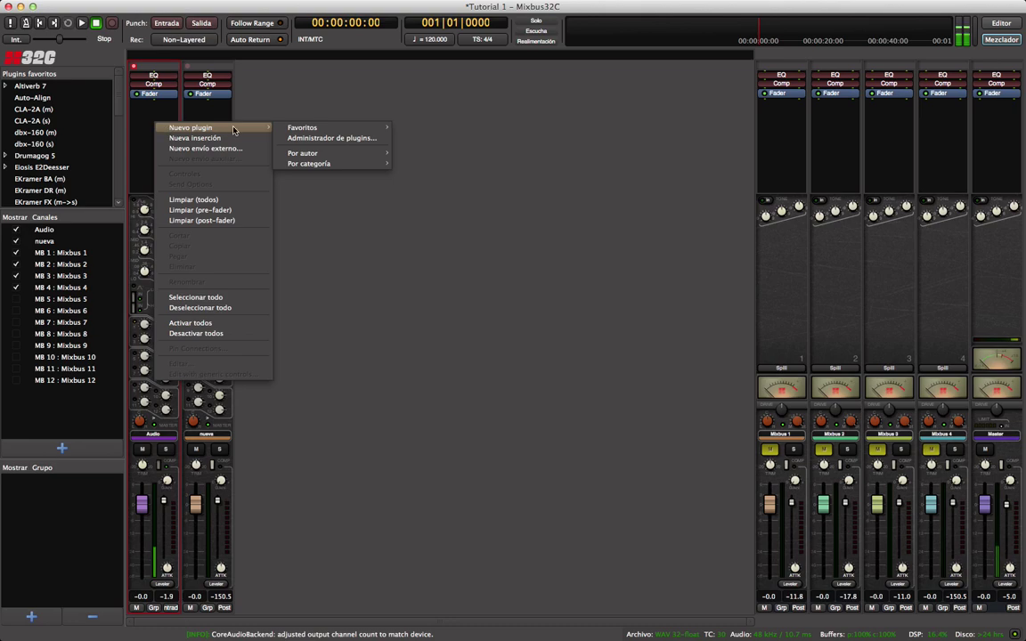
{"action": "mouse_move", "coordinate": [308, 128]}
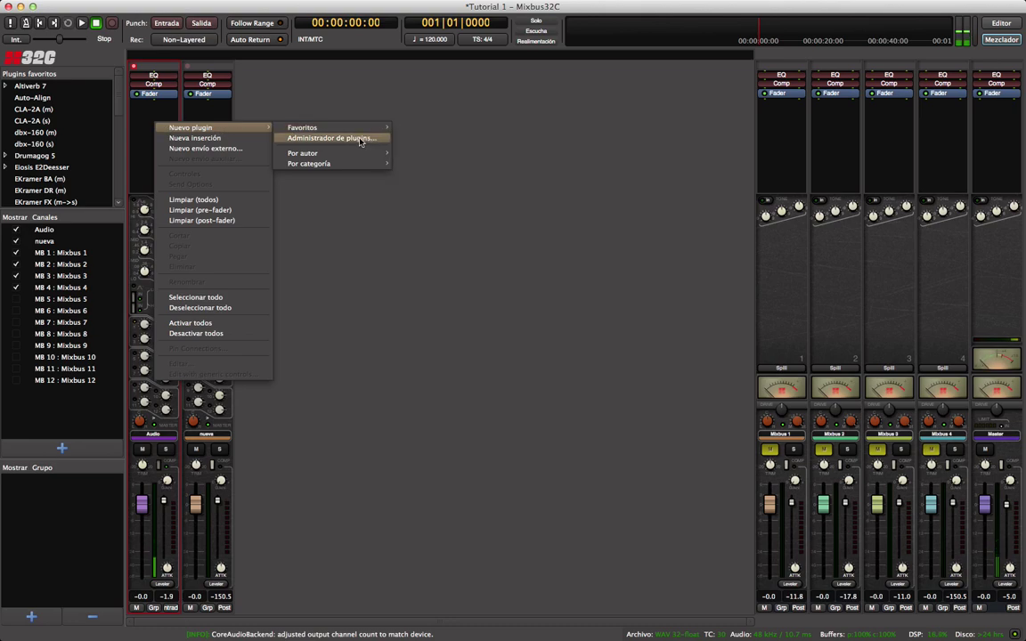
{"action": "mouse_move", "coordinate": [302, 154]}
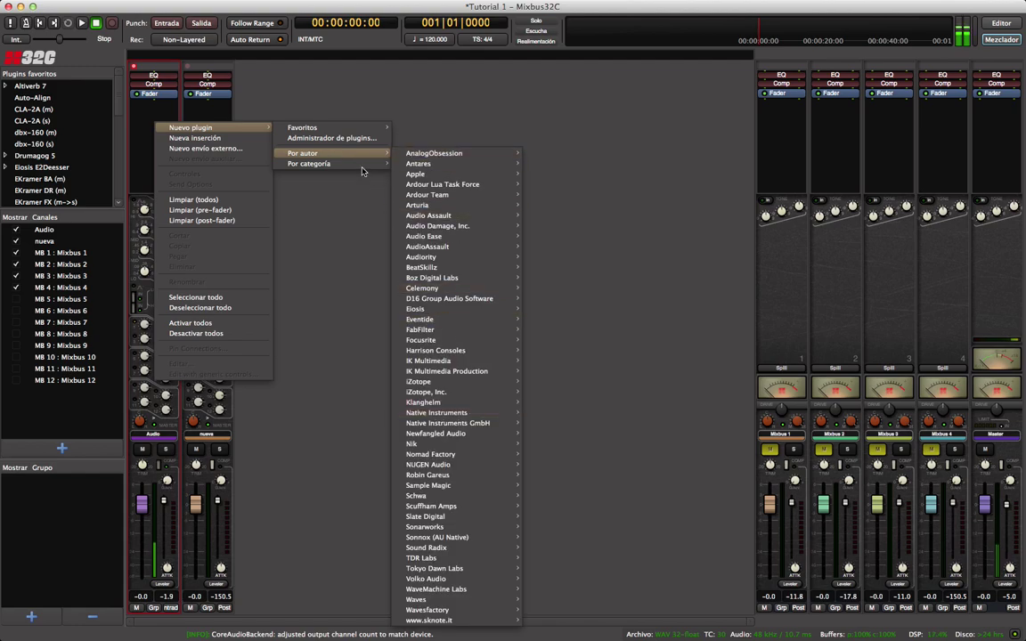
{"action": "mouse_move", "coordinate": [352, 154]}
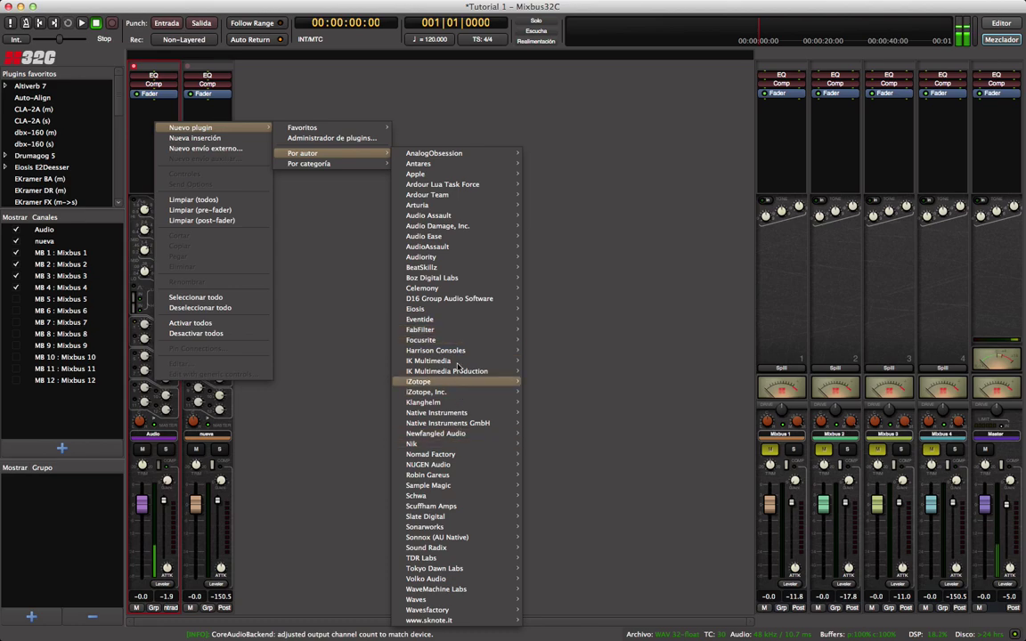
{"action": "mouse_move", "coordinate": [457, 520]}
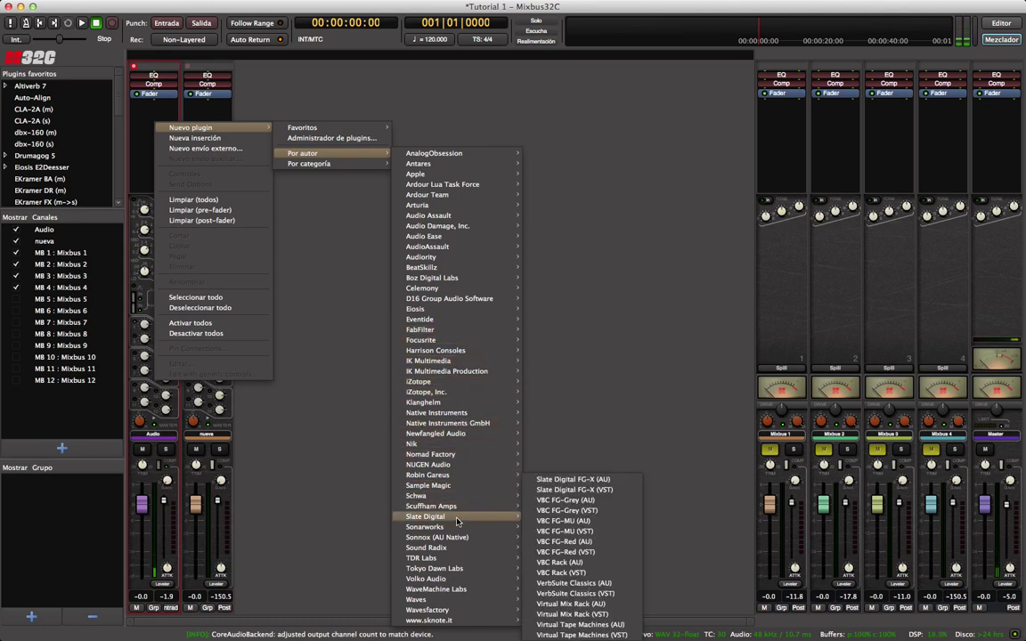
{"action": "left_click", "coordinate": [606, 604]}
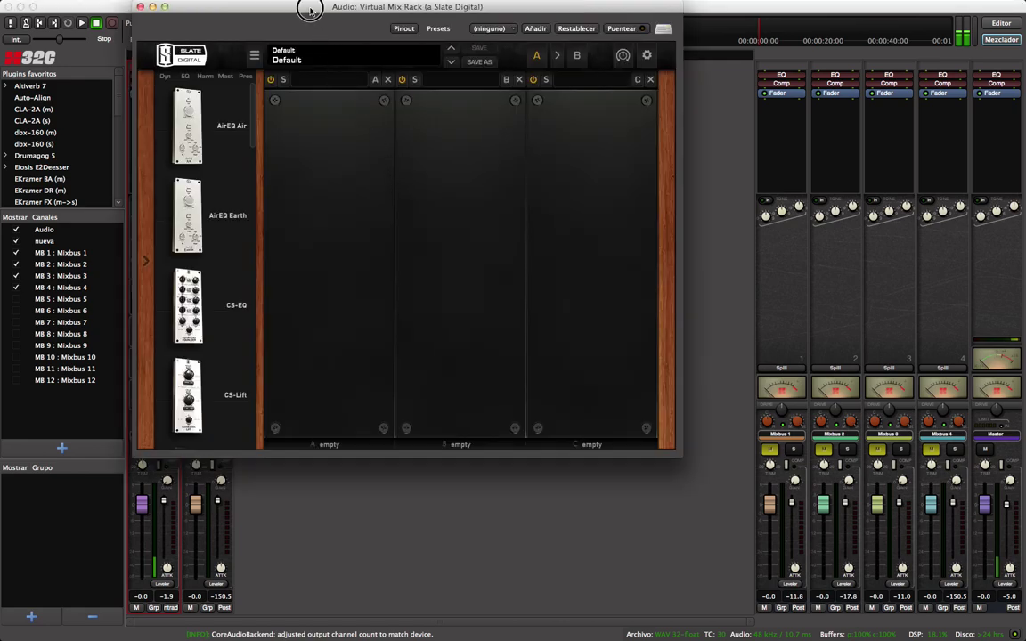
Move the plugin window clear of the Audio channel and reorder Virtual Mix Rack between EQ and Comp
{"action": "left_click_drag", "start_coordinate": [303, 40], "coordinate": [492, 42]}
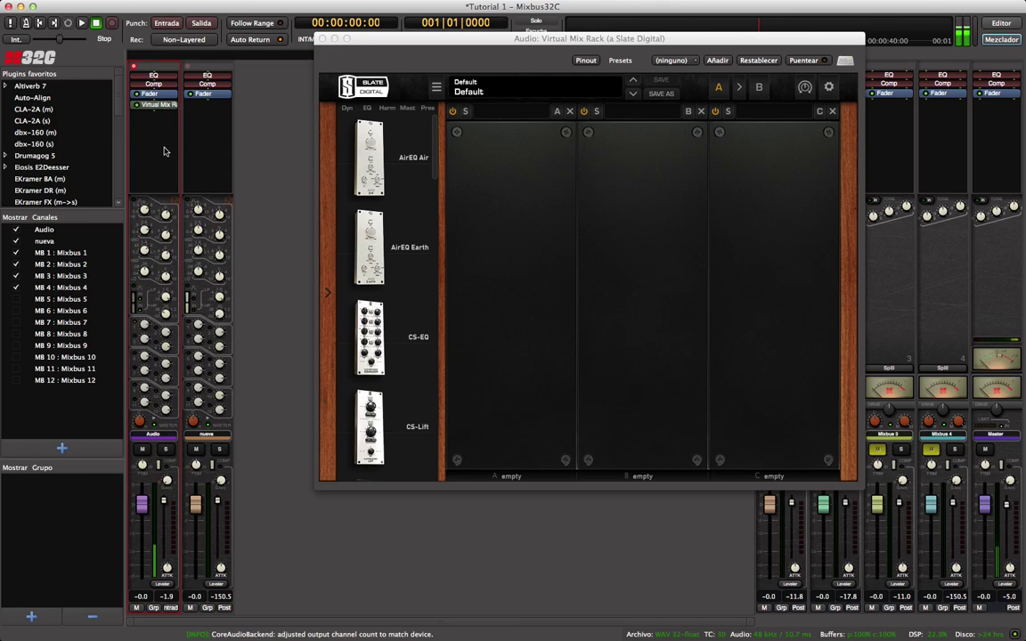
{"action": "left_click", "coordinate": [164, 104]}
{"action": "left_click_drag", "start_coordinate": [164, 104], "coordinate": [156, 83]}
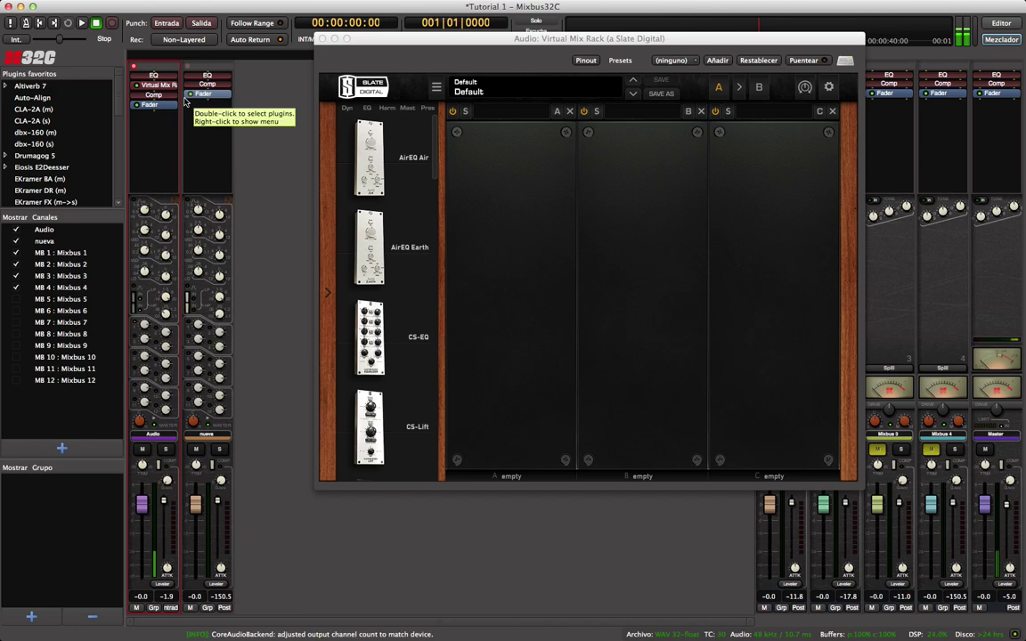
Load the FG-Stress dynamics module into slot A of Virtual Mix Rack
{"action": "left_click", "coordinate": [347, 107]}
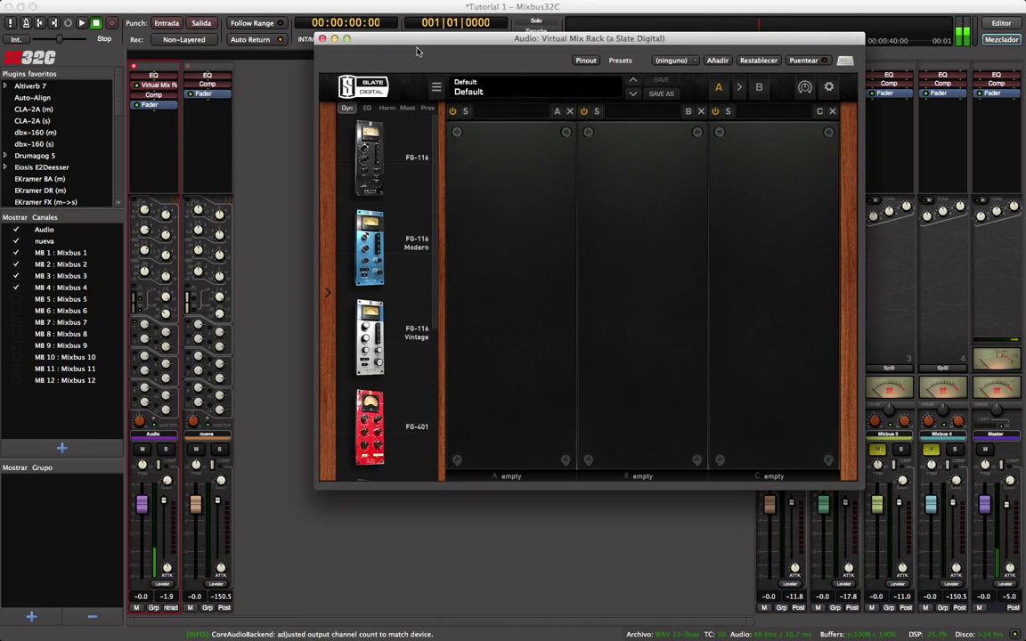
{"action": "left_click_drag", "start_coordinate": [423, 44], "coordinate": [368, 70]}
{"action": "scroll", "coordinate": [345, 360], "scroll_direction": "down", "scroll_amount": 6}
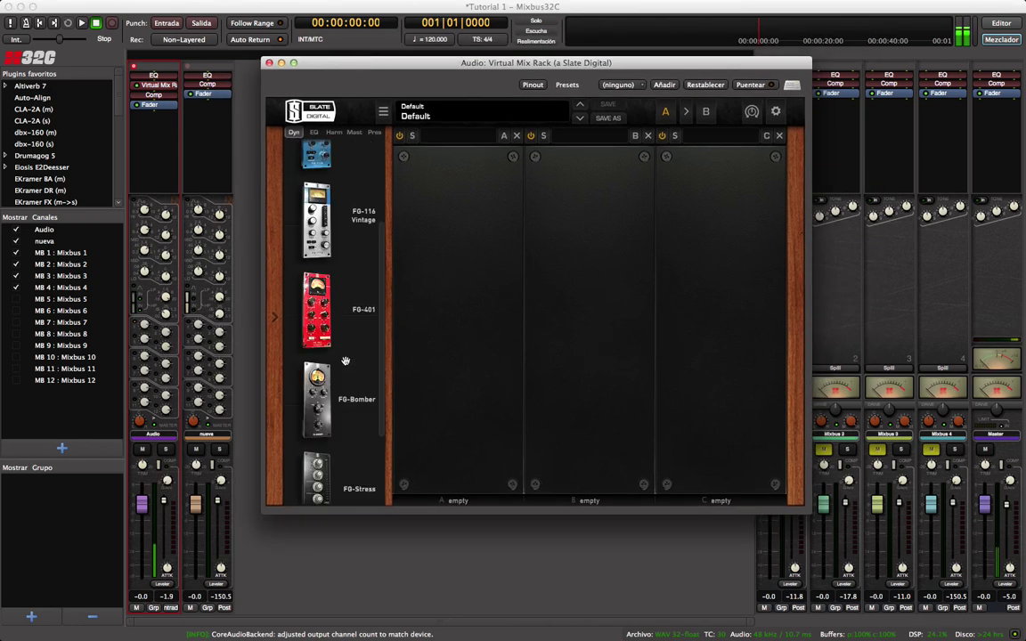
{"action": "left_click_drag", "start_coordinate": [346, 360], "coordinate": [450, 299]}
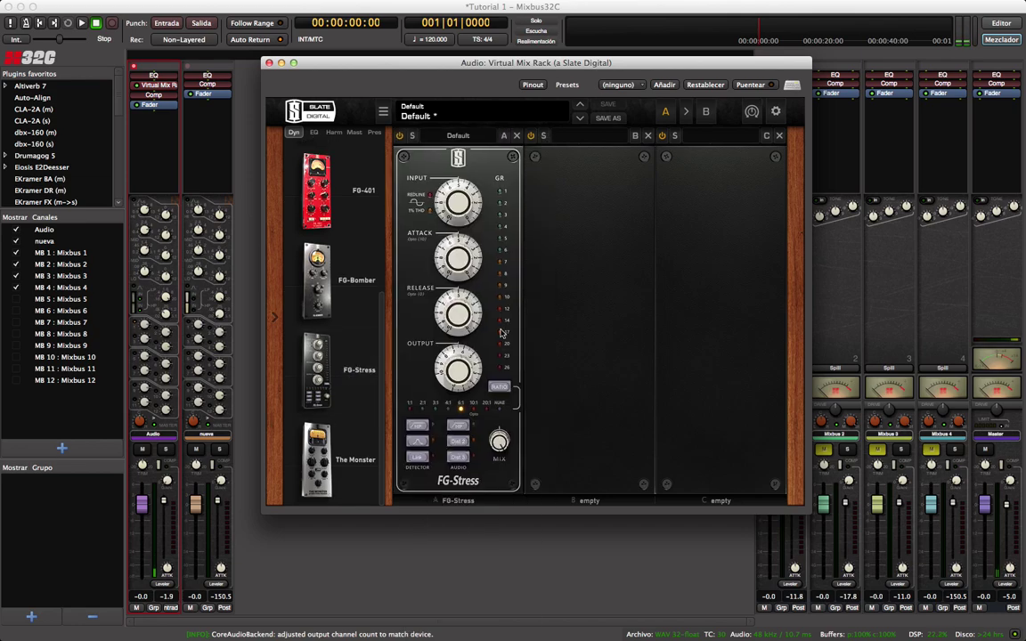
{"action": "left_click_drag", "start_coordinate": [433, 64], "coordinate": [438, 85]}
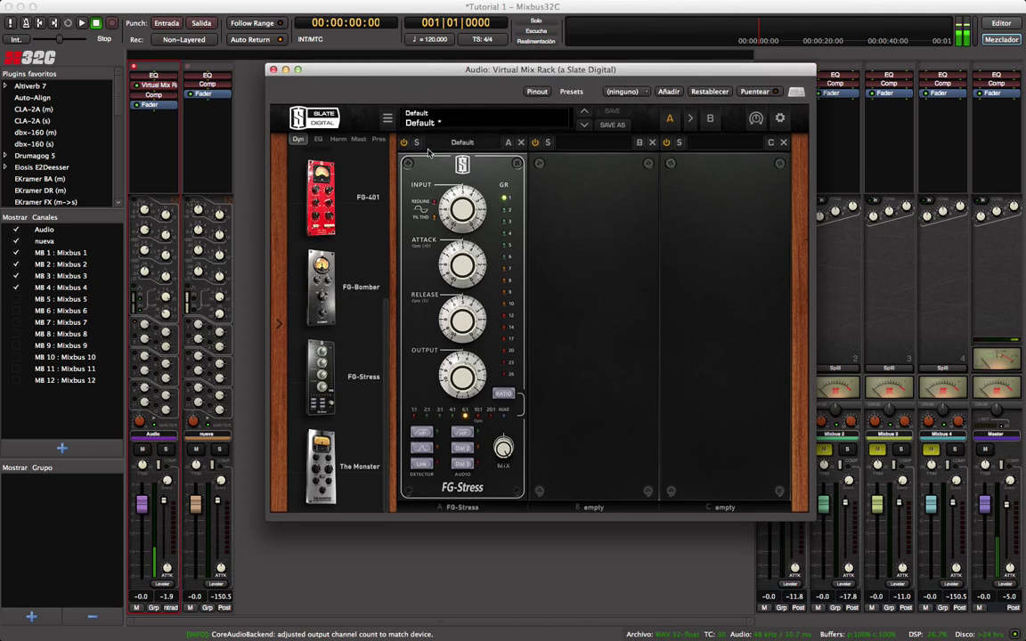
Set the FG-Stress output to 7.00 and attack to 5.30, and adjust its input slightly
{"action": "left_click_drag", "start_coordinate": [456, 377], "coordinate": [452, 365]}
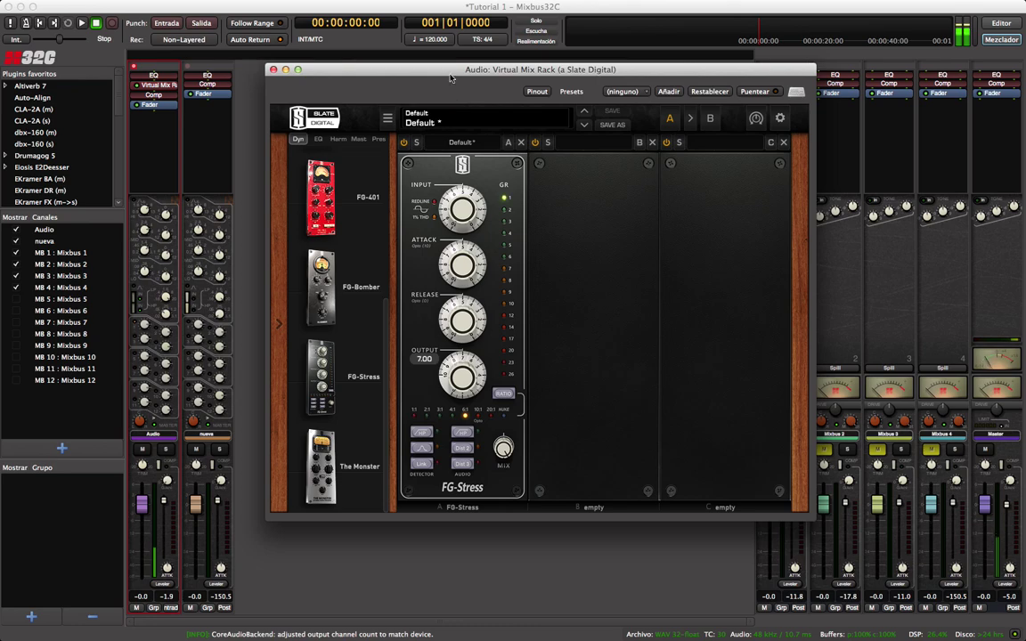
{"action": "left_click_drag", "start_coordinate": [449, 78], "coordinate": [438, 81]}
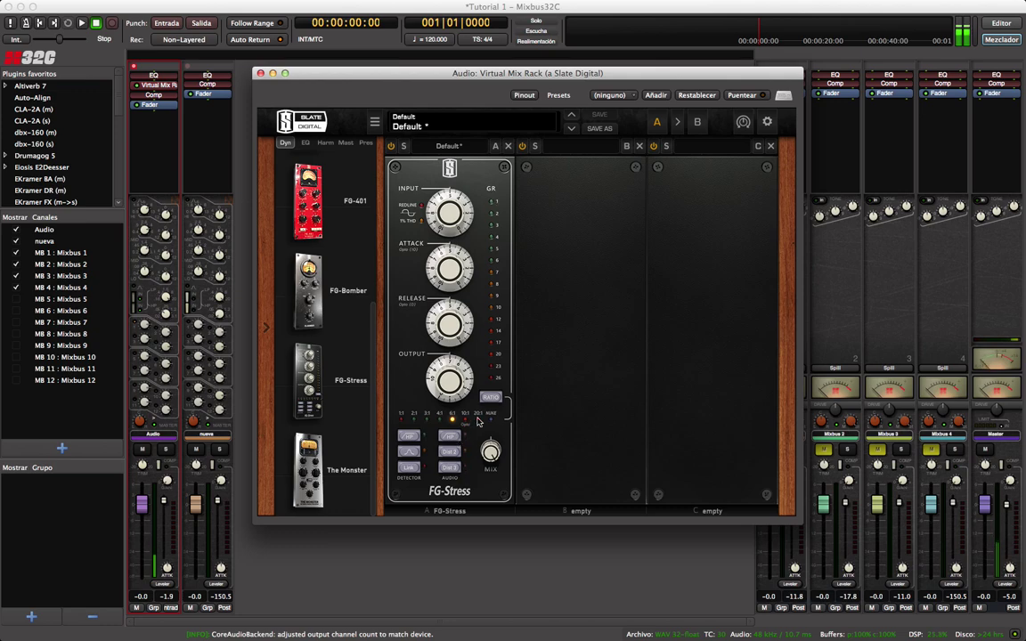
{"action": "left_click_drag", "start_coordinate": [445, 79], "coordinate": [433, 79]}
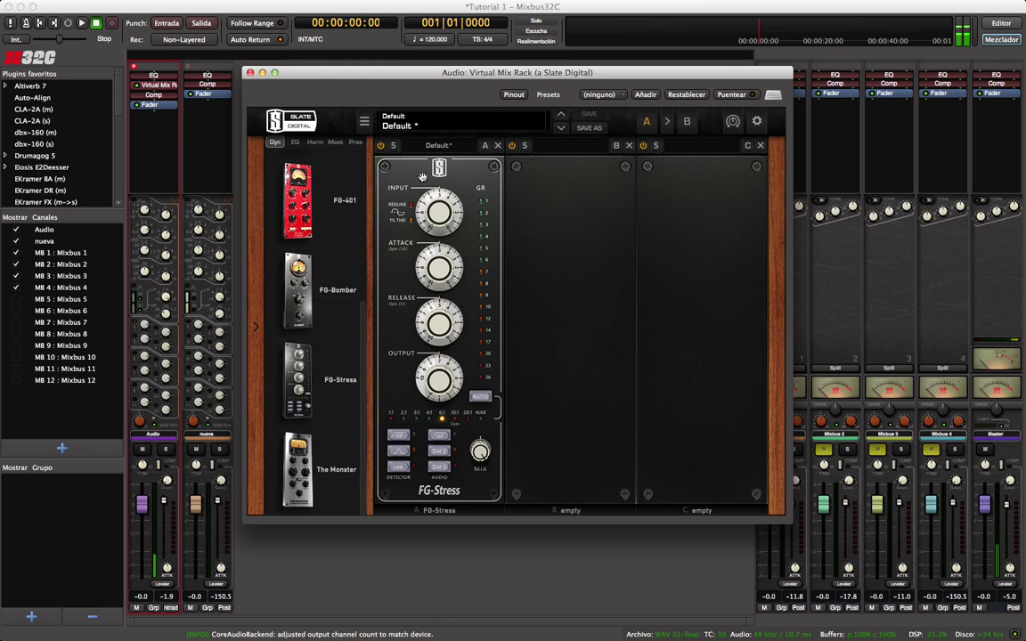
{"action": "left_click_drag", "start_coordinate": [409, 82], "coordinate": [411, 80]}
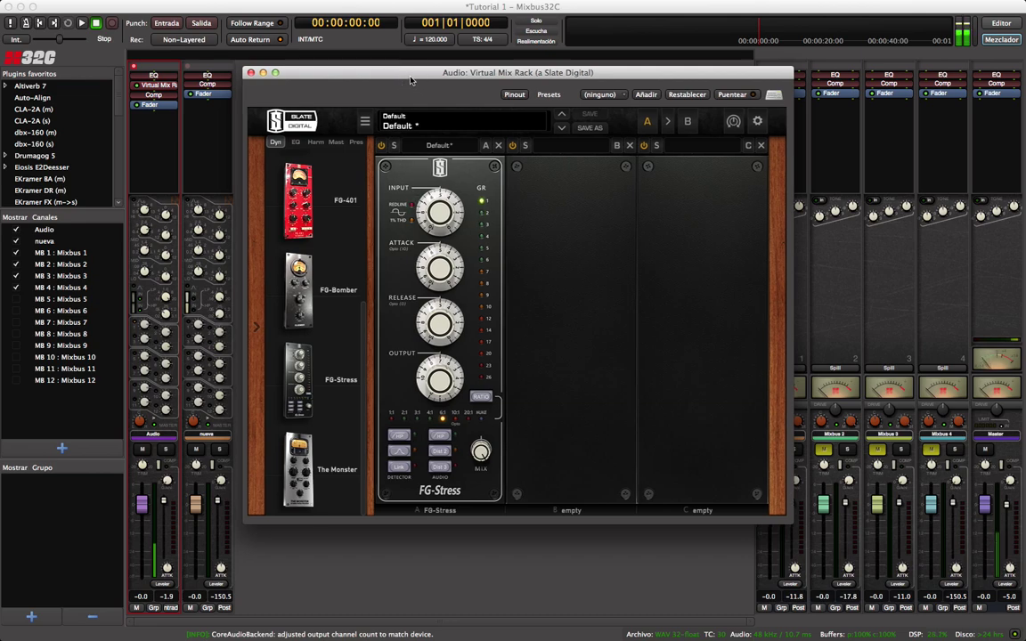
{"action": "left_click_drag", "start_coordinate": [435, 210], "coordinate": [433, 207]}
{"action": "left_click_drag", "start_coordinate": [435, 268], "coordinate": [435, 267]}
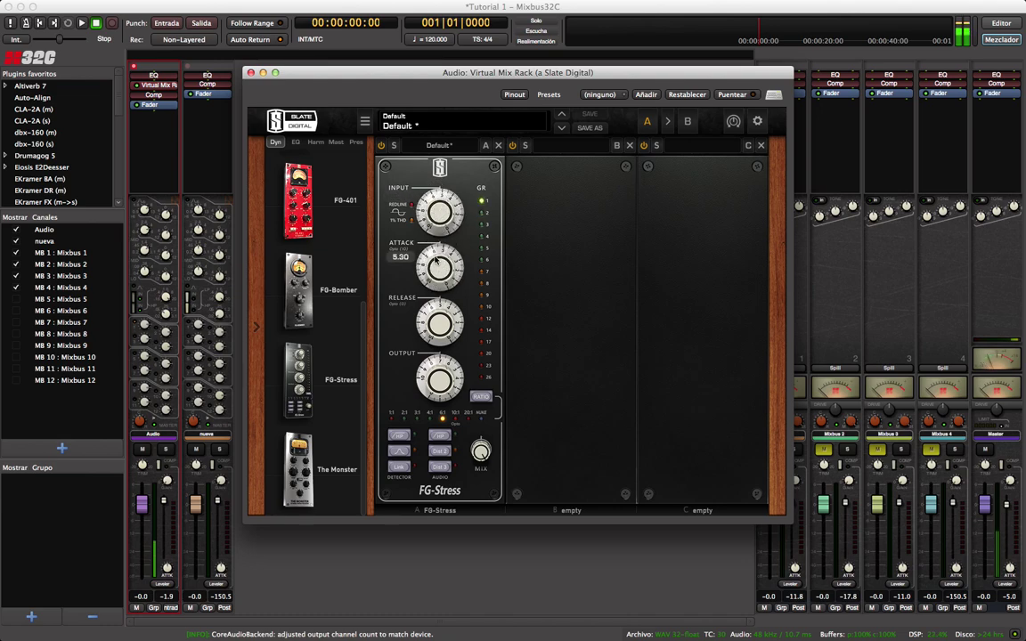
{"action": "left_click_drag", "start_coordinate": [381, 77], "coordinate": [386, 70]}
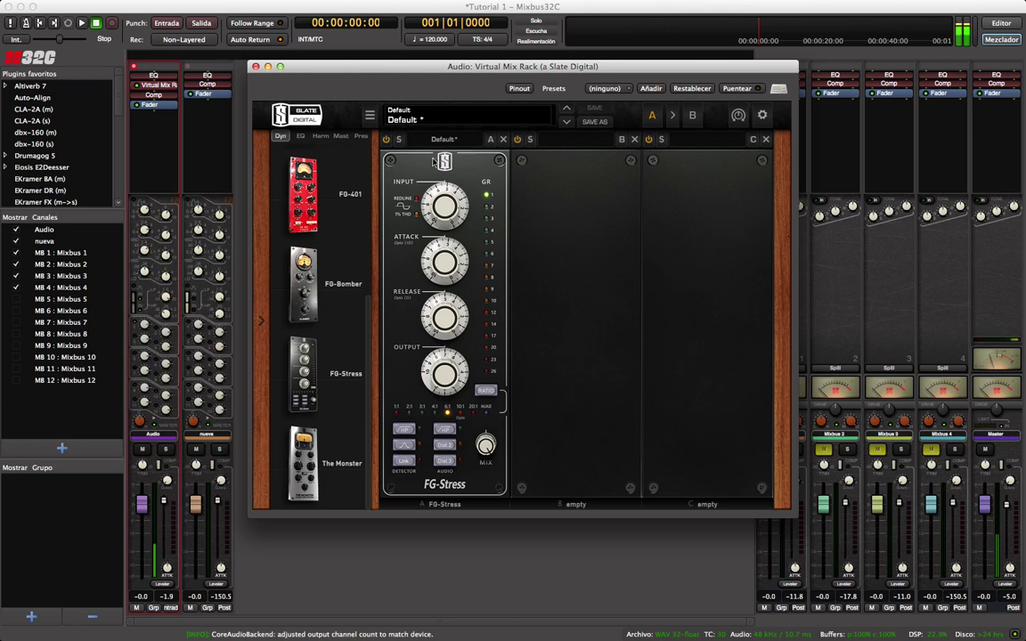
Switch from the mixer to the editor view
{"action": "left_click", "coordinate": [998, 33]}
{"action": "left_click", "coordinate": [998, 27]}
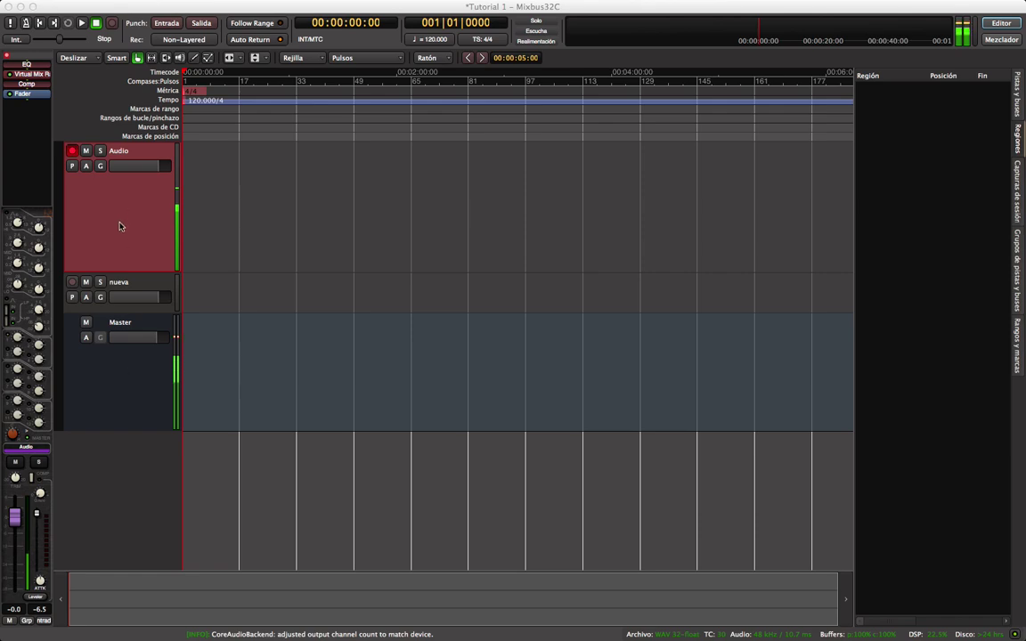
Increase the height of the nueva track in the editor and lower its fader to -16.6 dB
{"action": "left_click", "coordinate": [125, 303]}
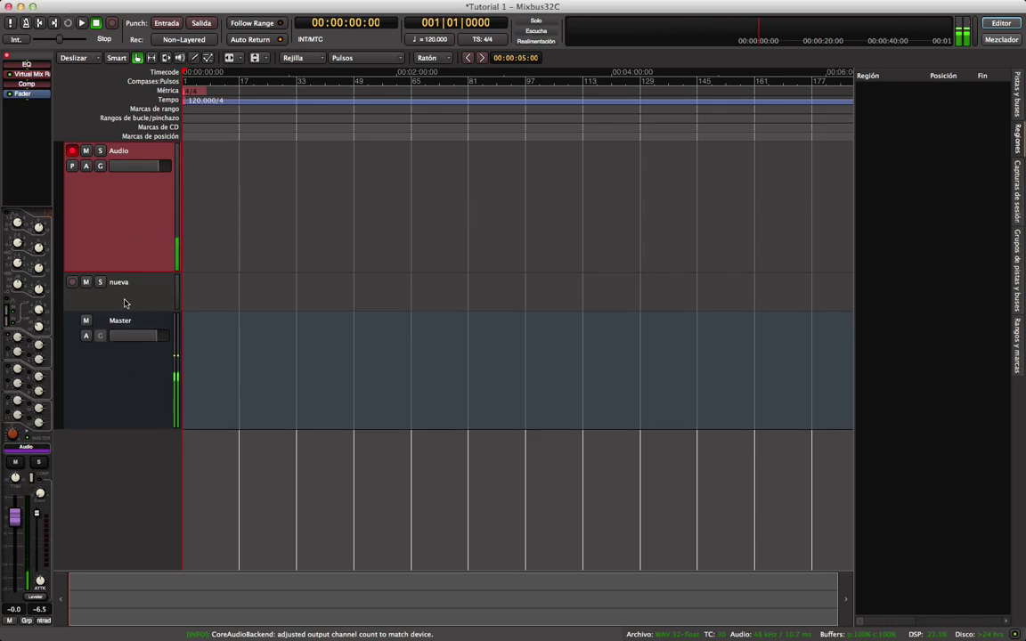
{"action": "left_click_drag", "start_coordinate": [123, 309], "coordinate": [126, 345]}
{"action": "left_click", "coordinate": [128, 306]}
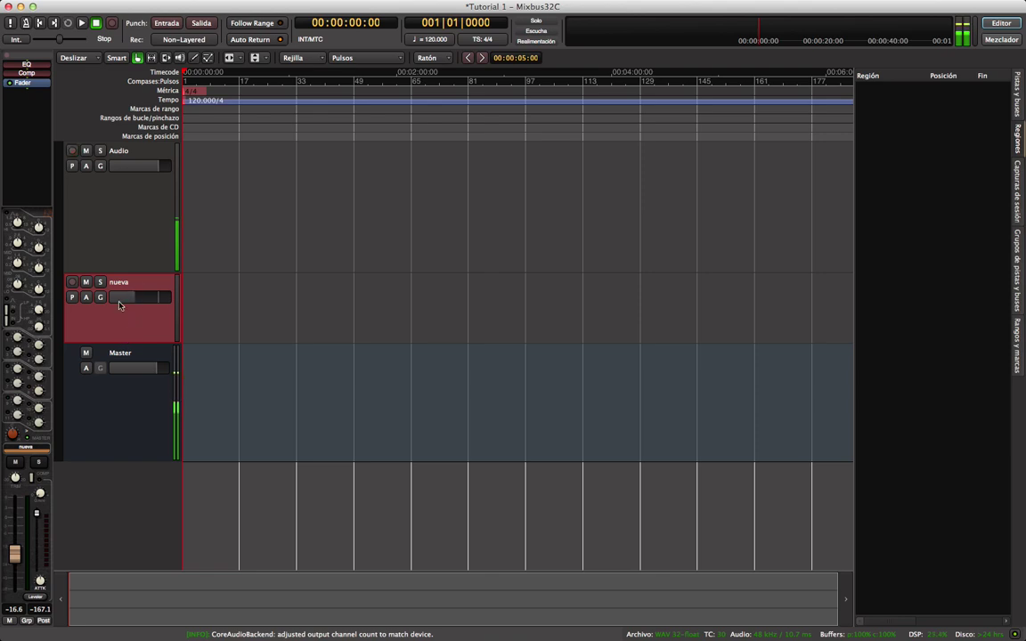
Switch mute on and off on the nueva track, and do the same with its solo
{"action": "left_click", "coordinate": [86, 282]}
{"action": "left_click", "coordinate": [85, 282]}
{"action": "left_click", "coordinate": [99, 283]}
{"action": "left_click", "coordinate": [100, 283]}
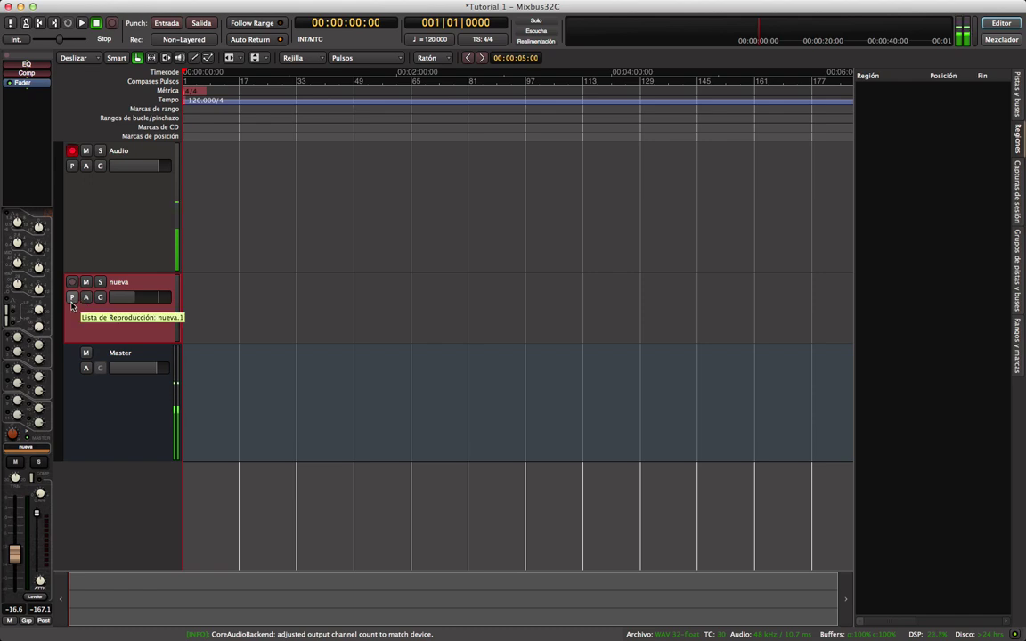
Record a take about 46 seconds long on the Audio track from the start of the session
{"action": "left_click", "coordinate": [125, 256]}
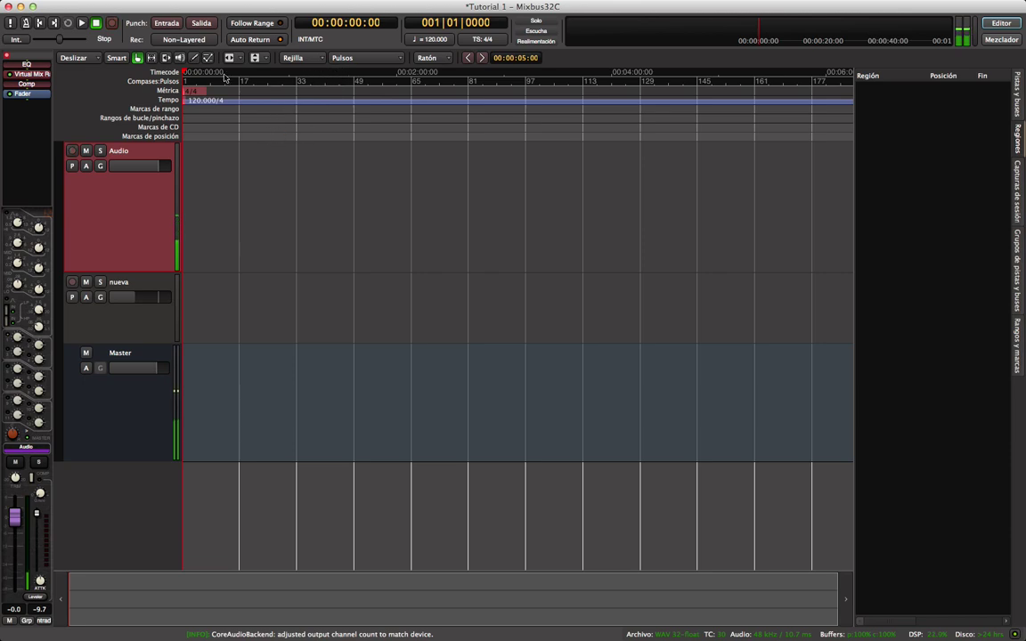
{"action": "key", "text": "shift+r"}
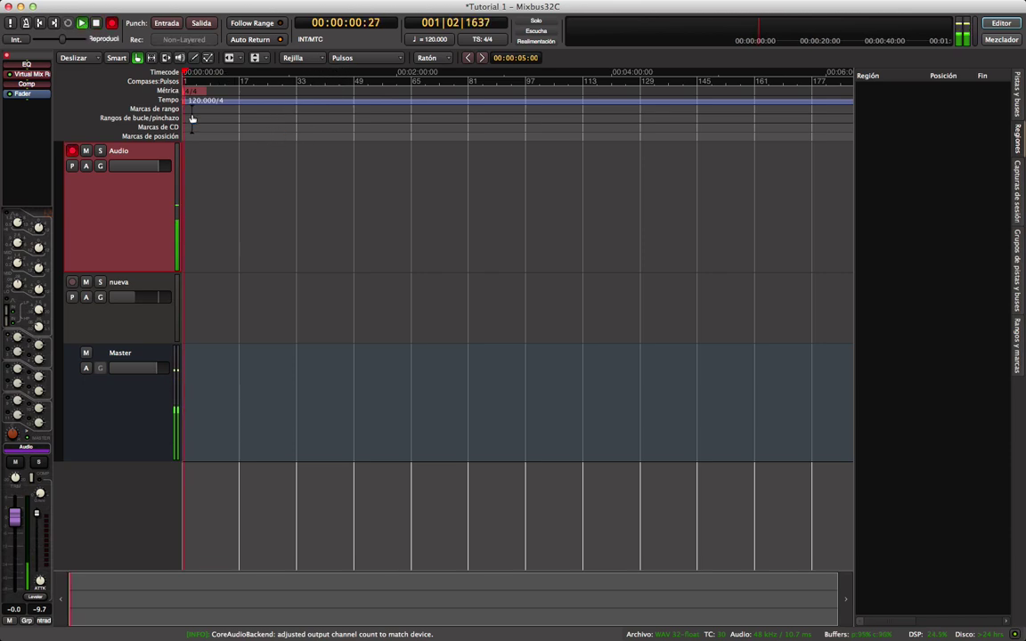
{"action": "scroll", "coordinate": [192, 118], "scroll_direction": "up", "scroll_amount": 3}
{"action": "scroll", "coordinate": [192, 118], "scroll_direction": "up", "scroll_amount": 2}
{"action": "scroll", "coordinate": [204, 147], "scroll_direction": "down", "scroll_amount": 3}
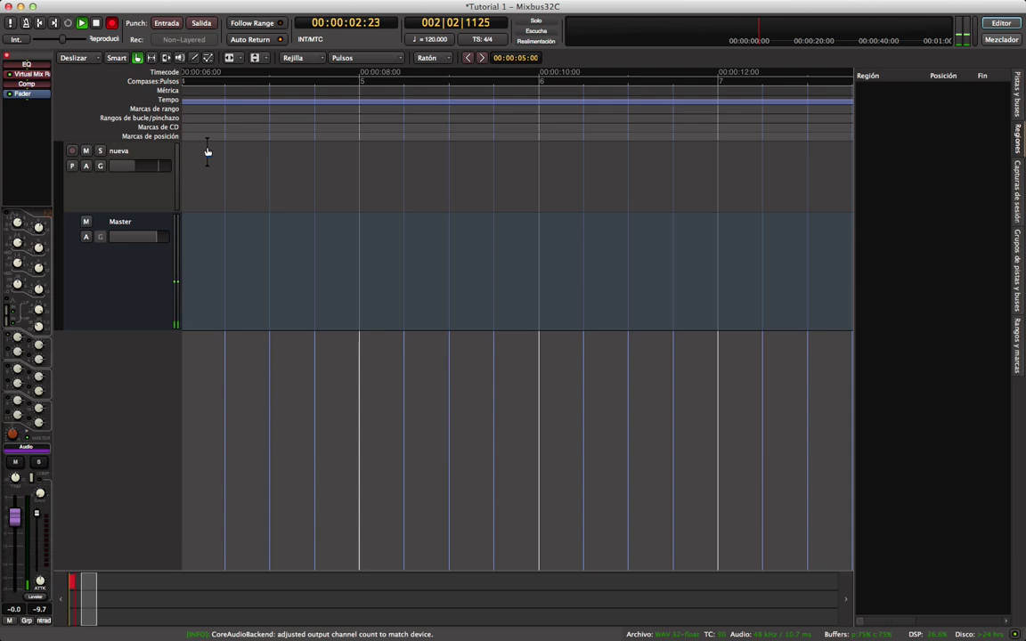
{"action": "scroll", "coordinate": [215, 187], "scroll_direction": "up", "scroll_amount": 3}
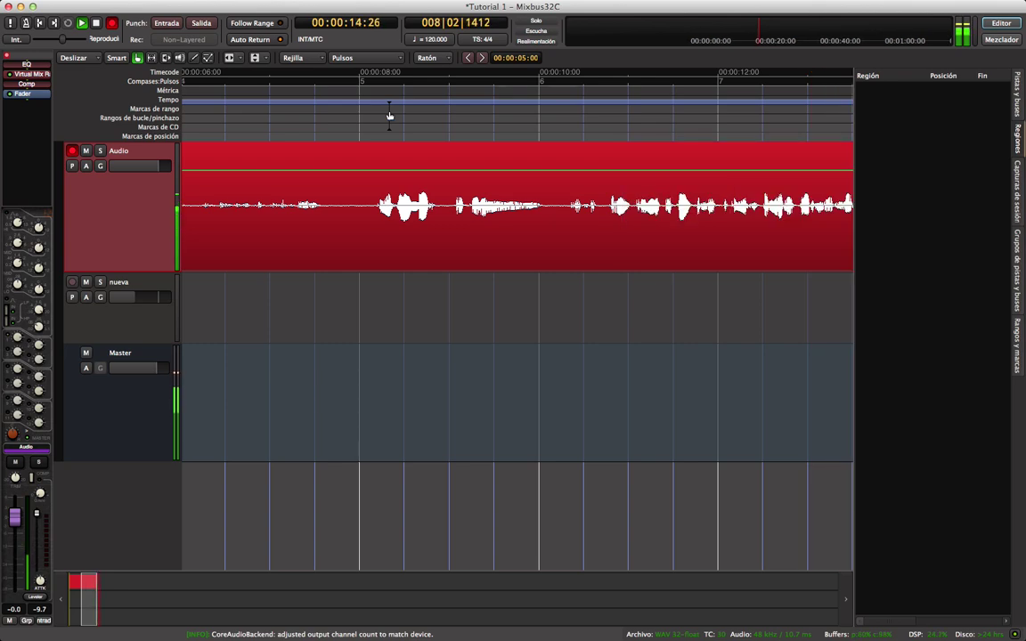
{"action": "key", "text": "minus"}
{"action": "key", "text": "minus"}
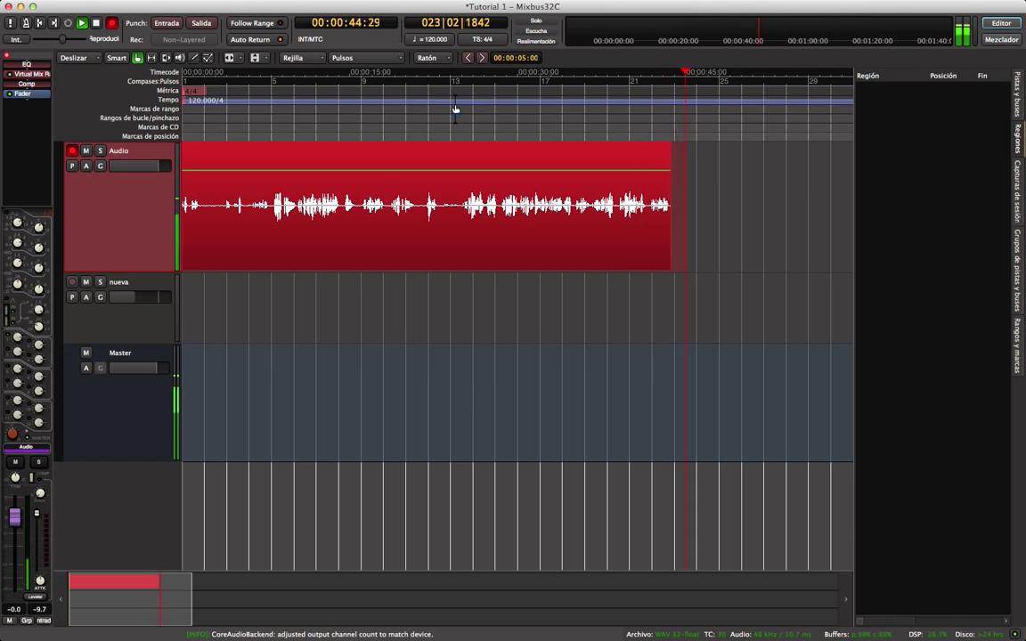
{"action": "key", "text": "space"}
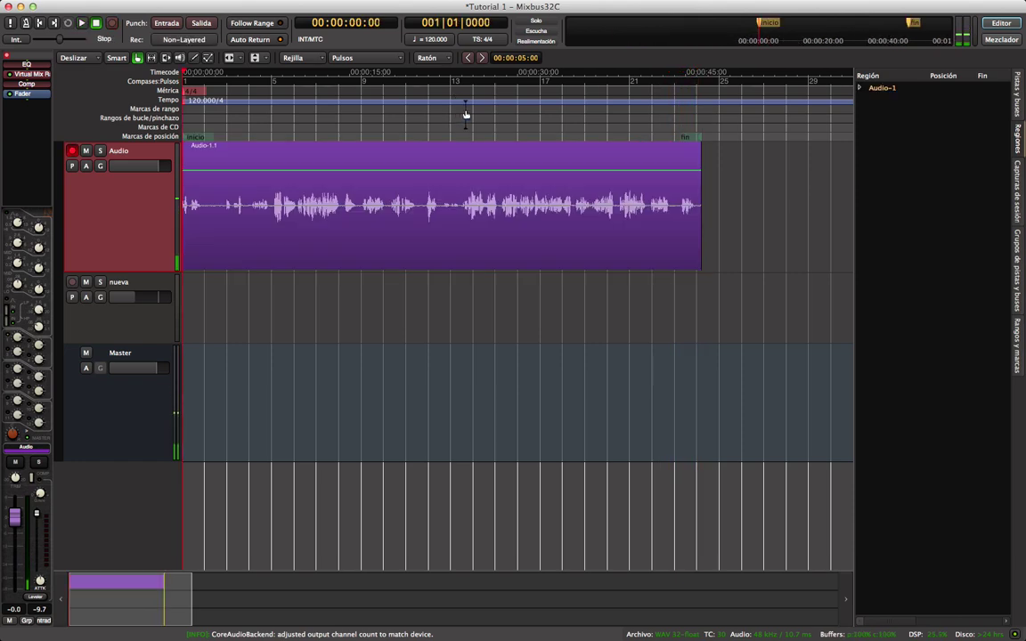
Play short passages of the recorded region from several timeline positions, finishing with the playhead stopped at 00:00:40:15
{"action": "left_click", "coordinate": [316, 115]}
{"action": "key", "text": "space"}
{"action": "key", "text": "space"}
{"action": "left_click", "coordinate": [532, 110]}
{"action": "key", "text": "space"}
{"action": "key", "text": "space"}
{"action": "left_click", "coordinate": [408, 105]}
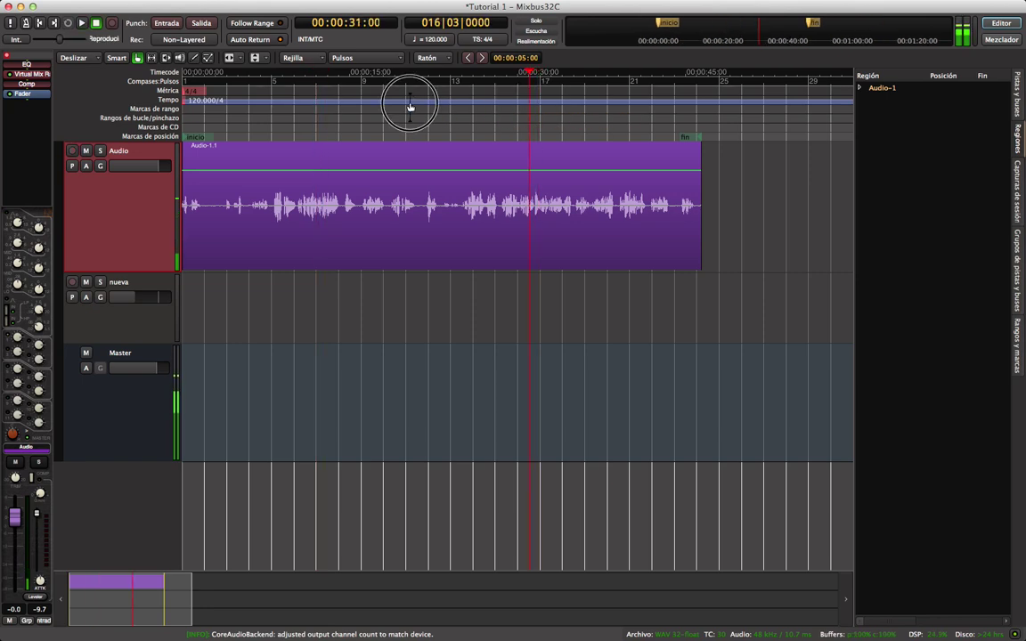
{"action": "key", "text": "space"}
{"action": "left_click", "coordinate": [589, 105]}
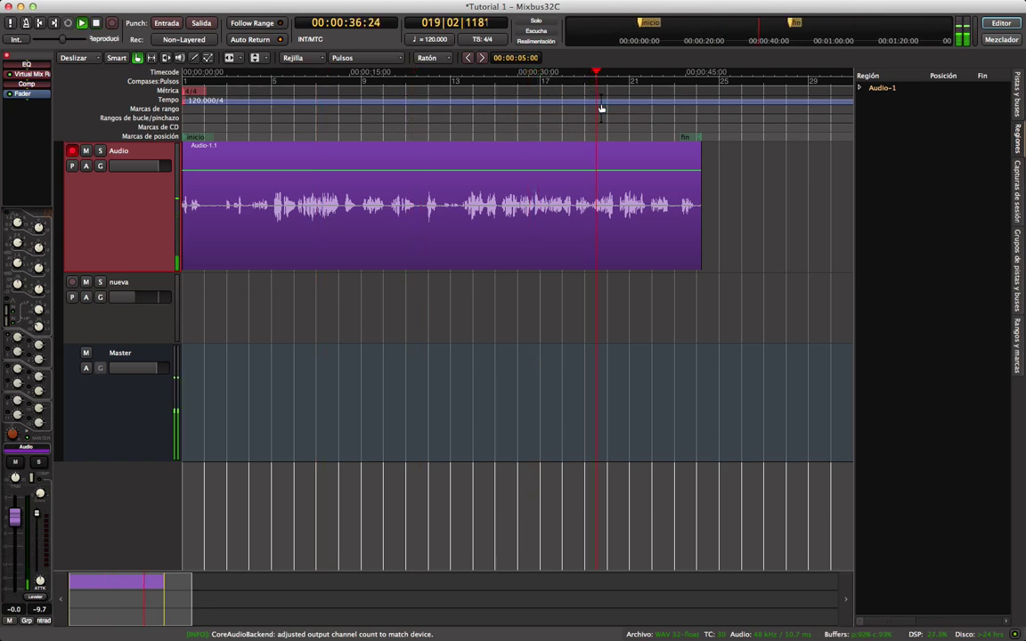
{"action": "key", "text": "space"}
{"action": "left_click", "coordinate": [299, 107]}
{"action": "left_click", "coordinate": [635, 105]}
{"action": "key", "text": "space"}
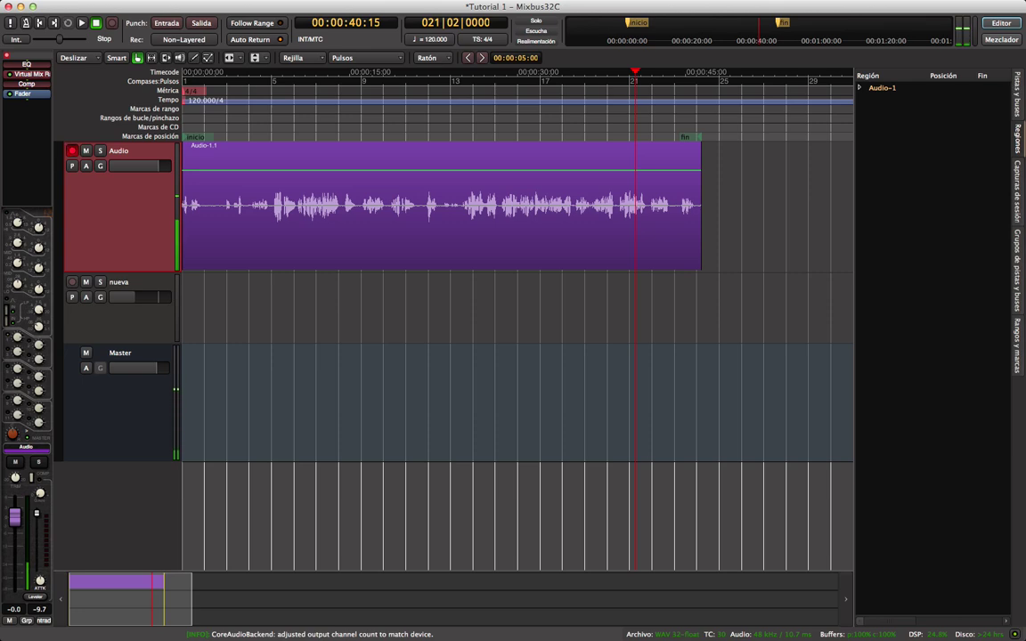
{"action": "left_click", "coordinate": [72, 151]}
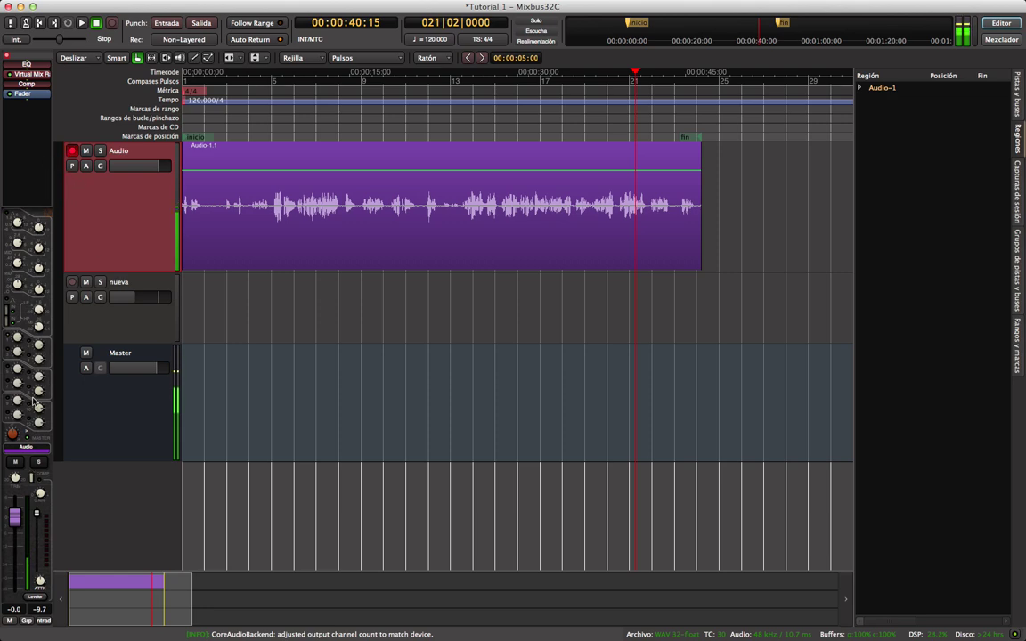
{"action": "left_click", "coordinate": [108, 306]}
{"action": "left_click", "coordinate": [107, 254]}
{"action": "left_click", "coordinate": [101, 283]}
{"action": "left_click", "coordinate": [102, 233]}
Browse the new plugins available for the Audio channel by author, and close the list without inserting any
{"action": "right_click", "coordinate": [38, 161]}
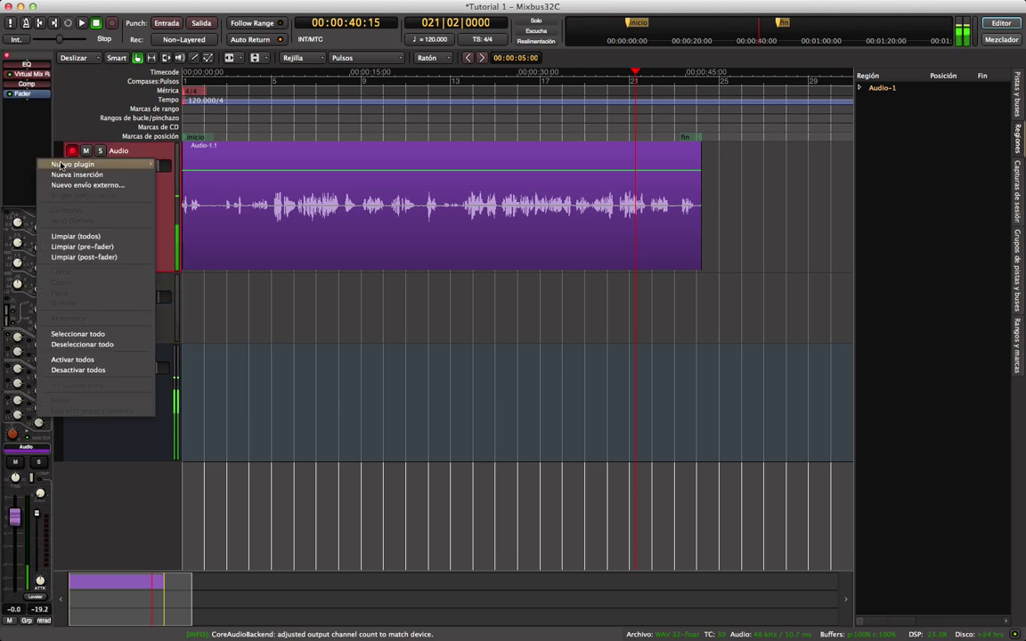
{"action": "mouse_move", "coordinate": [94, 164]}
{"action": "mouse_move", "coordinate": [196, 190]}
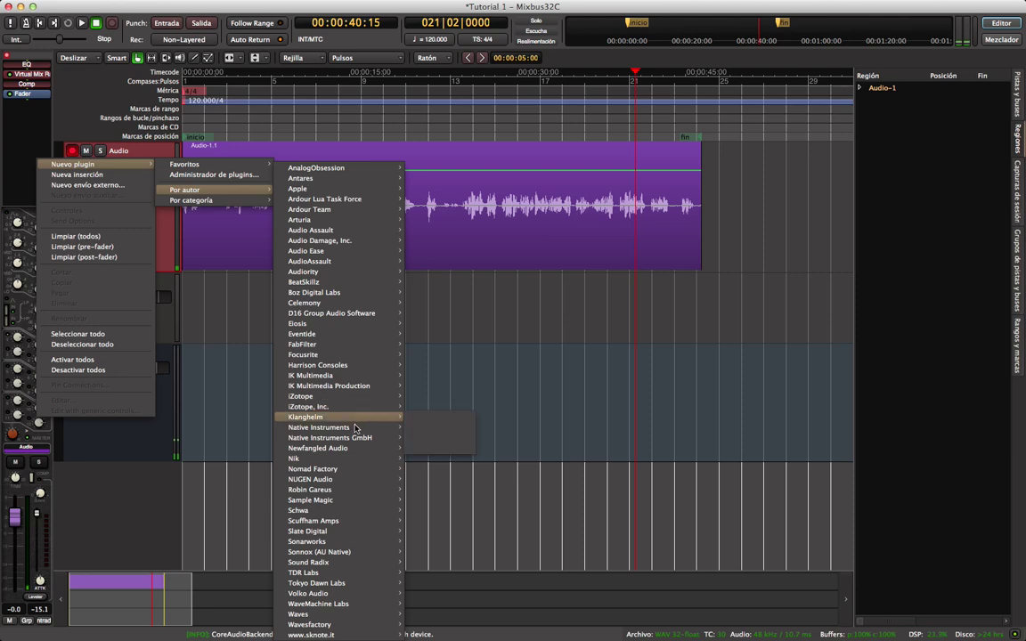
{"action": "mouse_move", "coordinate": [345, 460]}
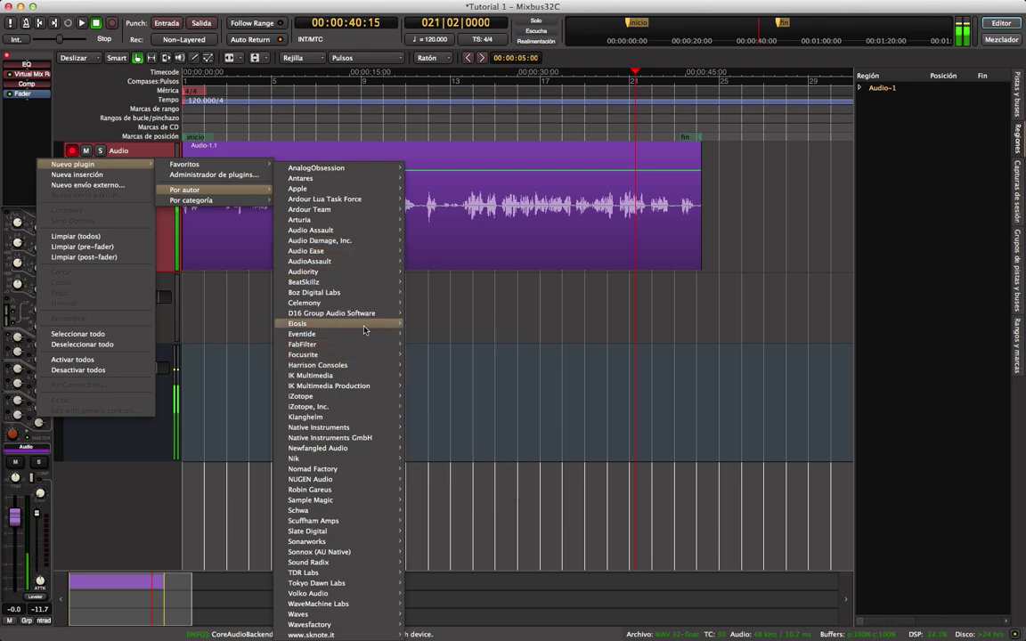
{"action": "left_click", "coordinate": [433, 301]}
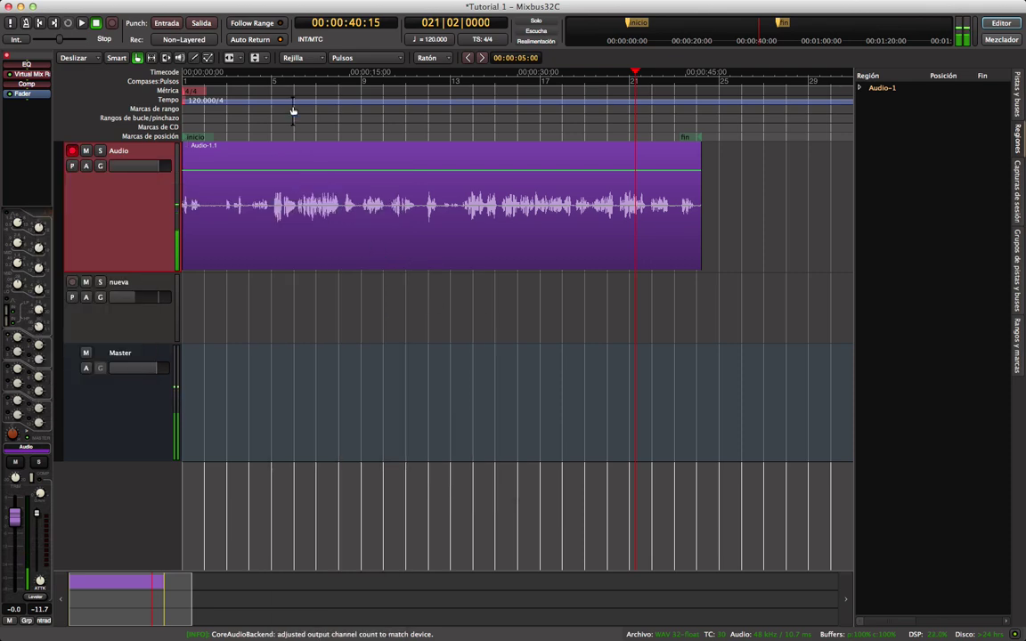
{"action": "scroll", "coordinate": [293, 110], "scroll_direction": "down", "scroll_amount": 1}
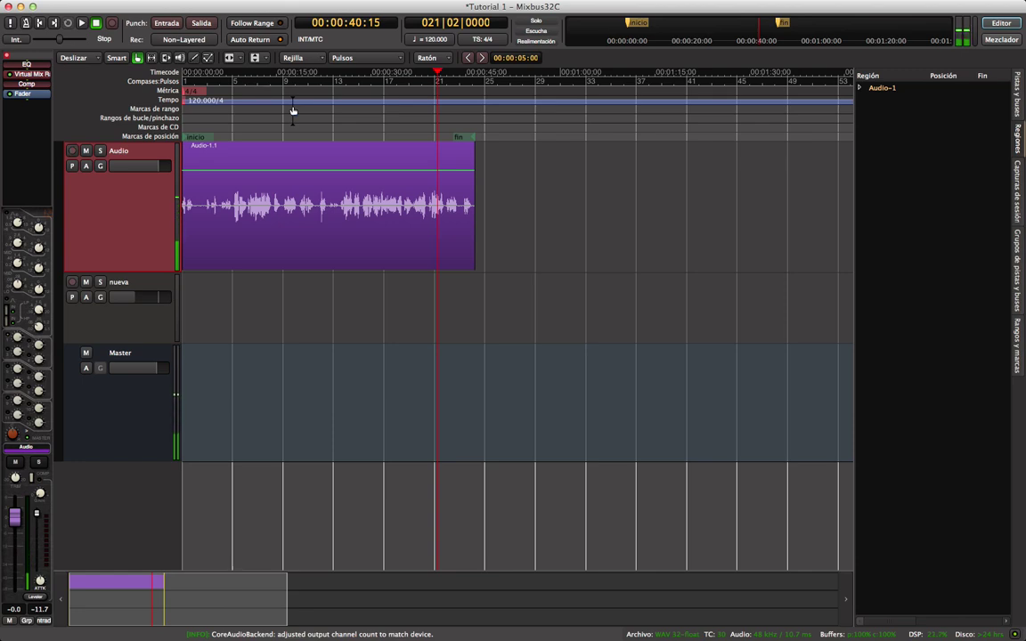